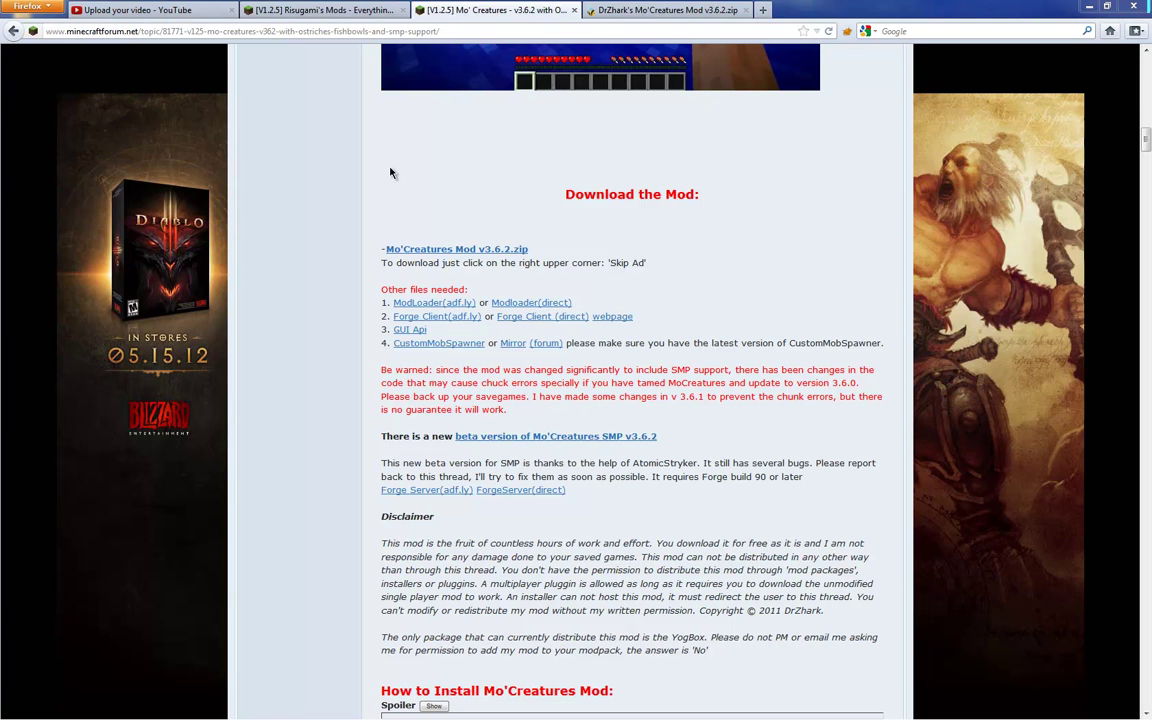
Step: Review the ModLoader 1.2.5 download entry in Risugami's Mods forum thread
key("ctrl+shift+Tab")
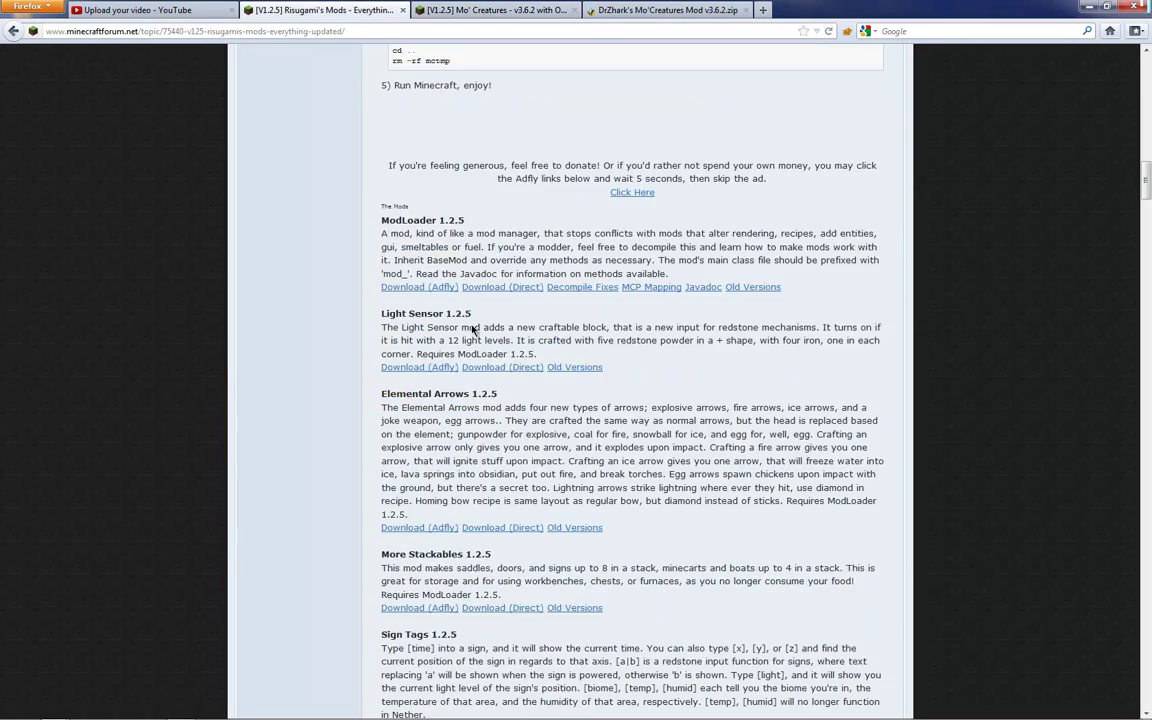
scroll(424, 292, "up", 10)
scroll(474, 287, "down", 6)
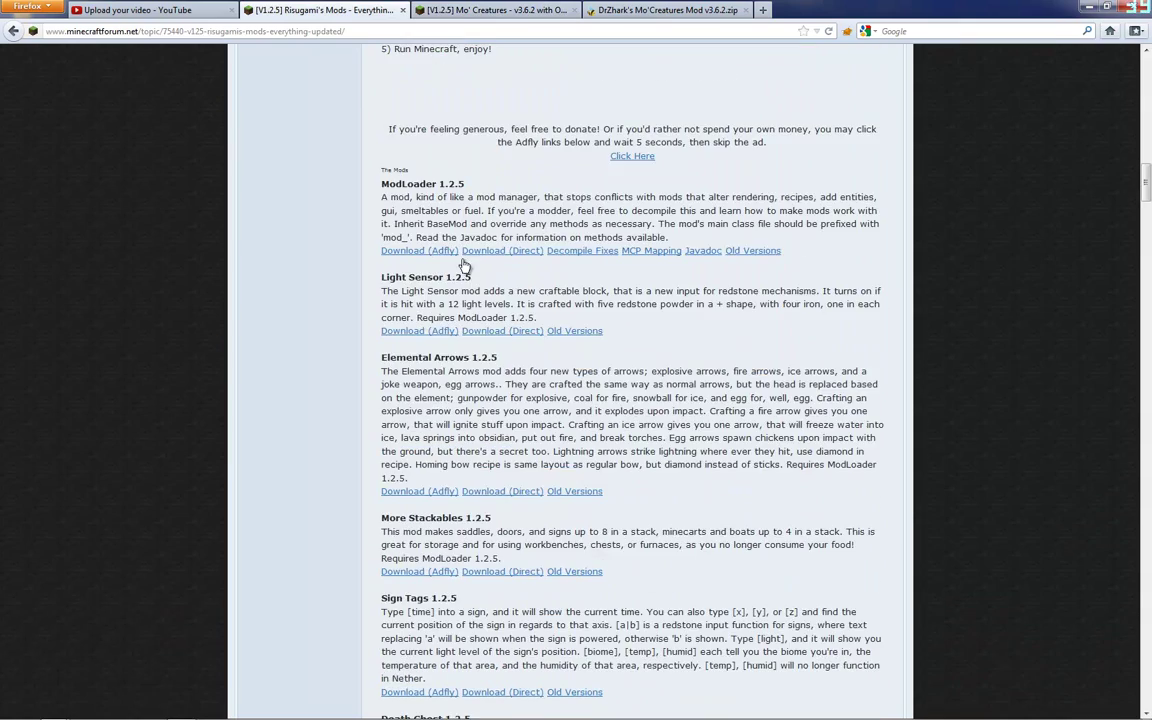
Step: Return to the Mo' Creatures thread and expand the How to Install Mo'Creatures Mod spoiler
left_click(494, 10)
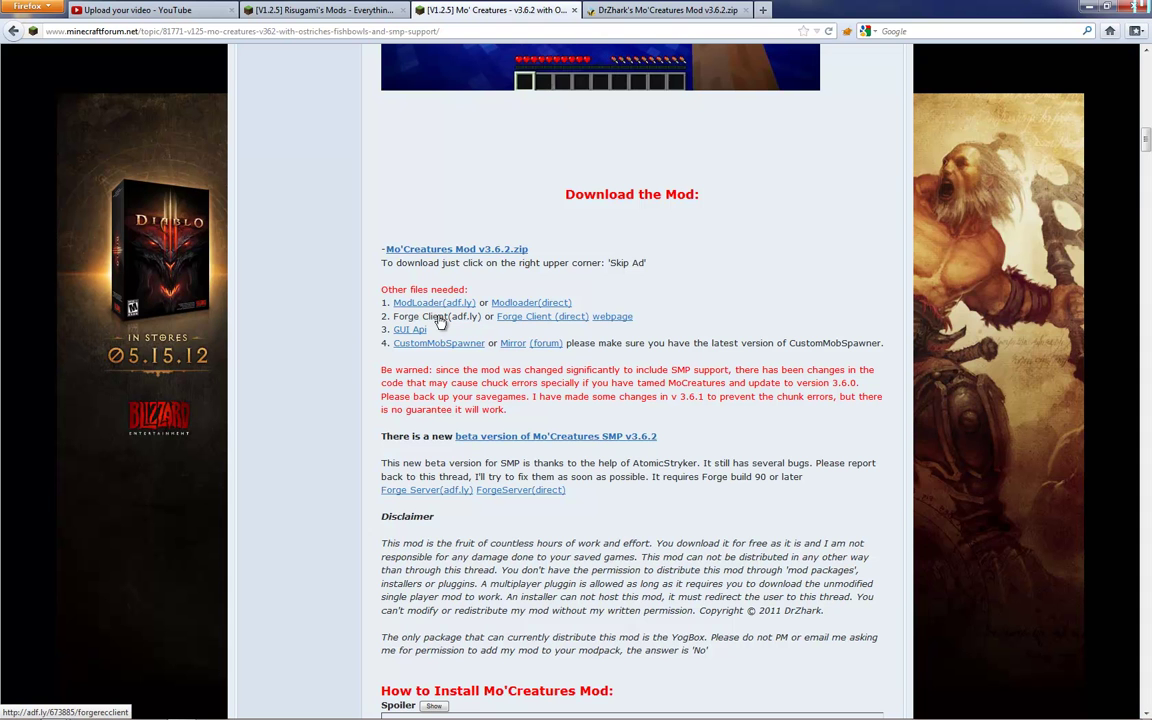
scroll(440, 322, "down", 3)
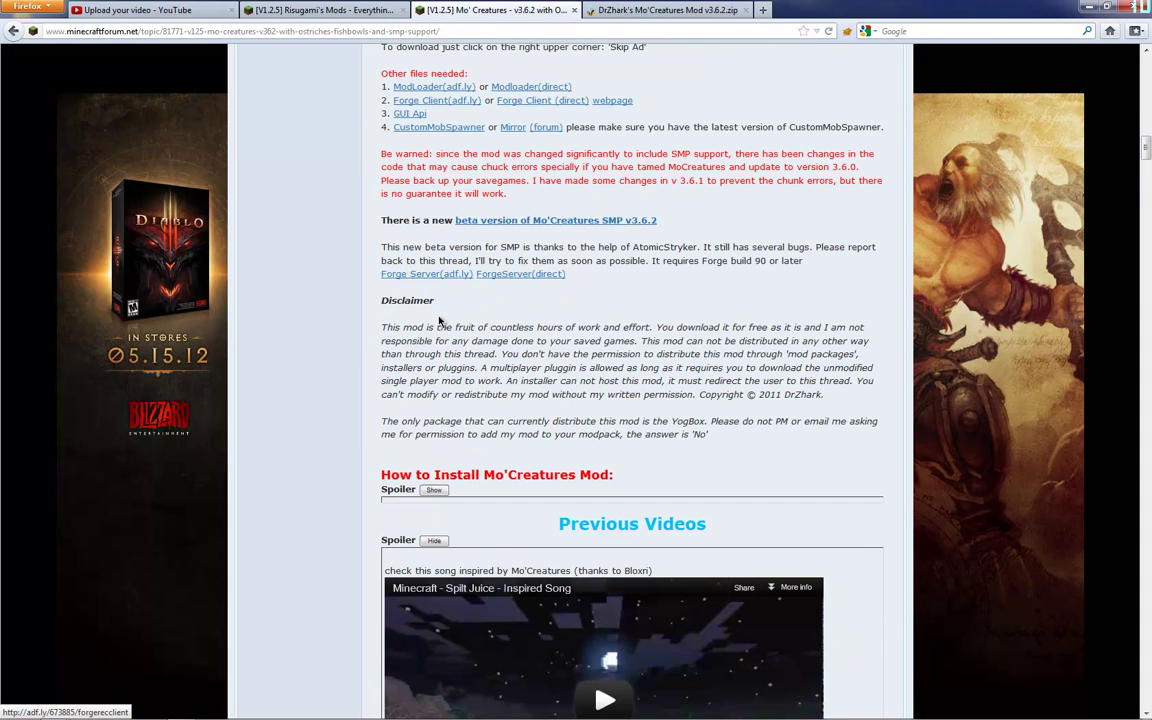
left_click(433, 492)
scroll(432, 495, "down", 3)
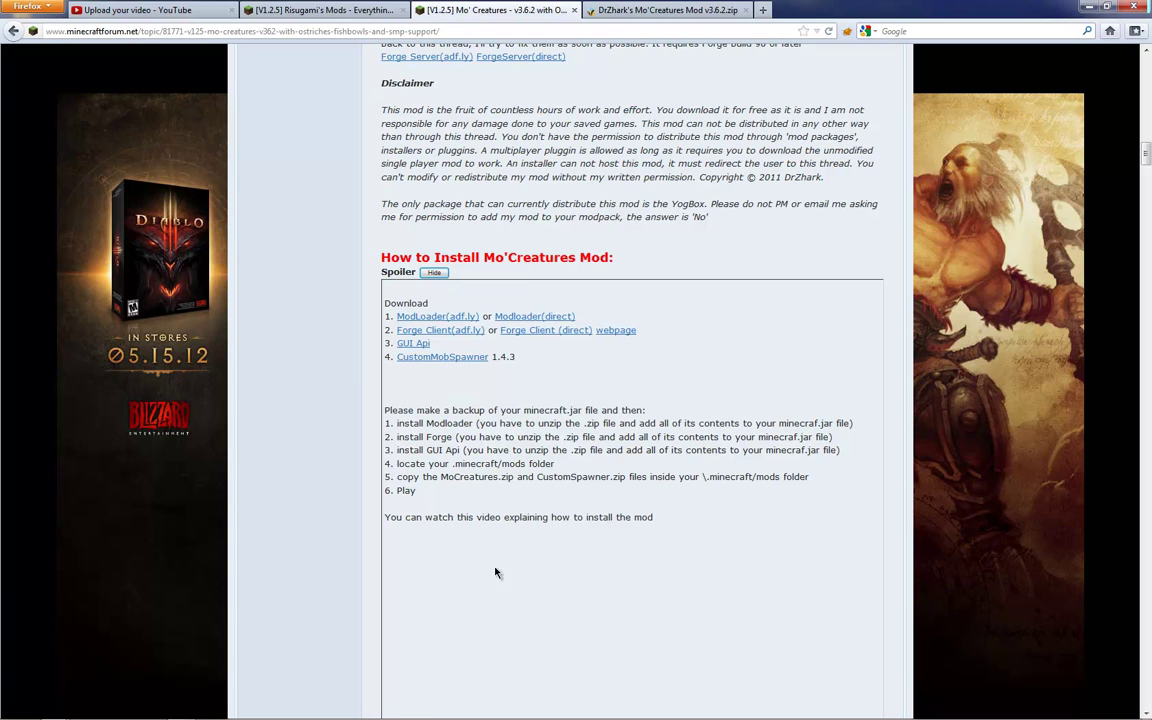
Step: Bring up the browser's download list and continue past the adf.ly ad to the MediaFire page for DrZhark's Mo'Creatures Mod v3.6.2.zip
left_click(680, 12)
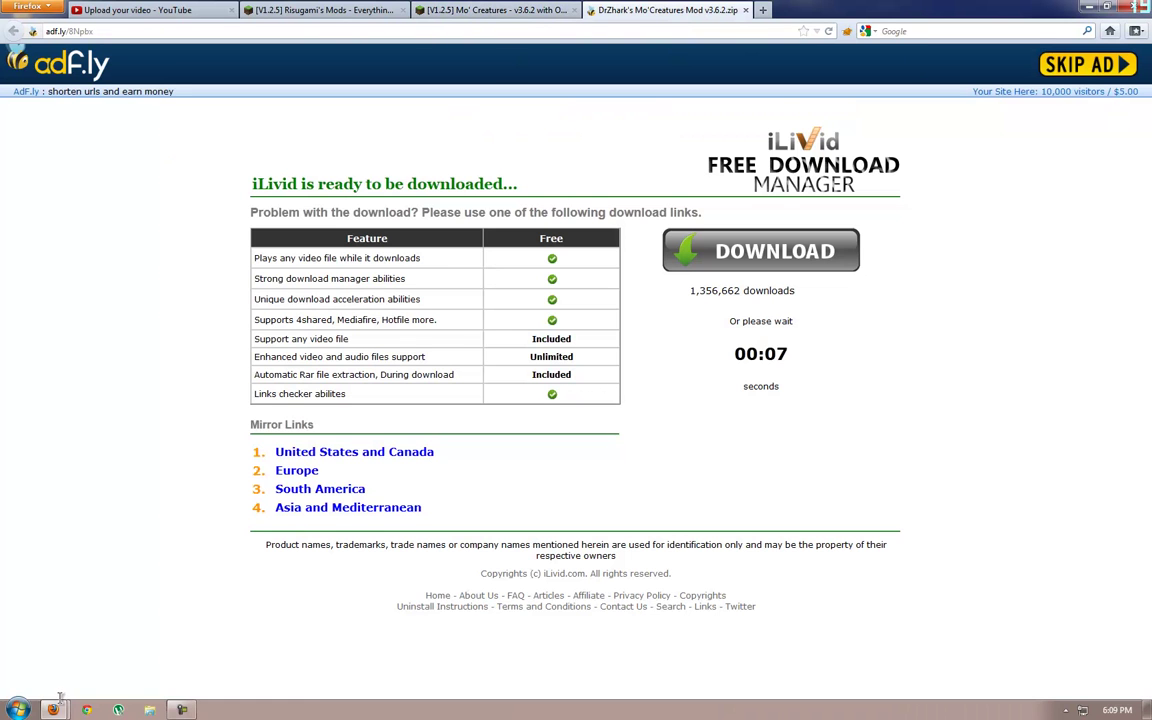
mouse_move(52, 705)
left_click(226, 682)
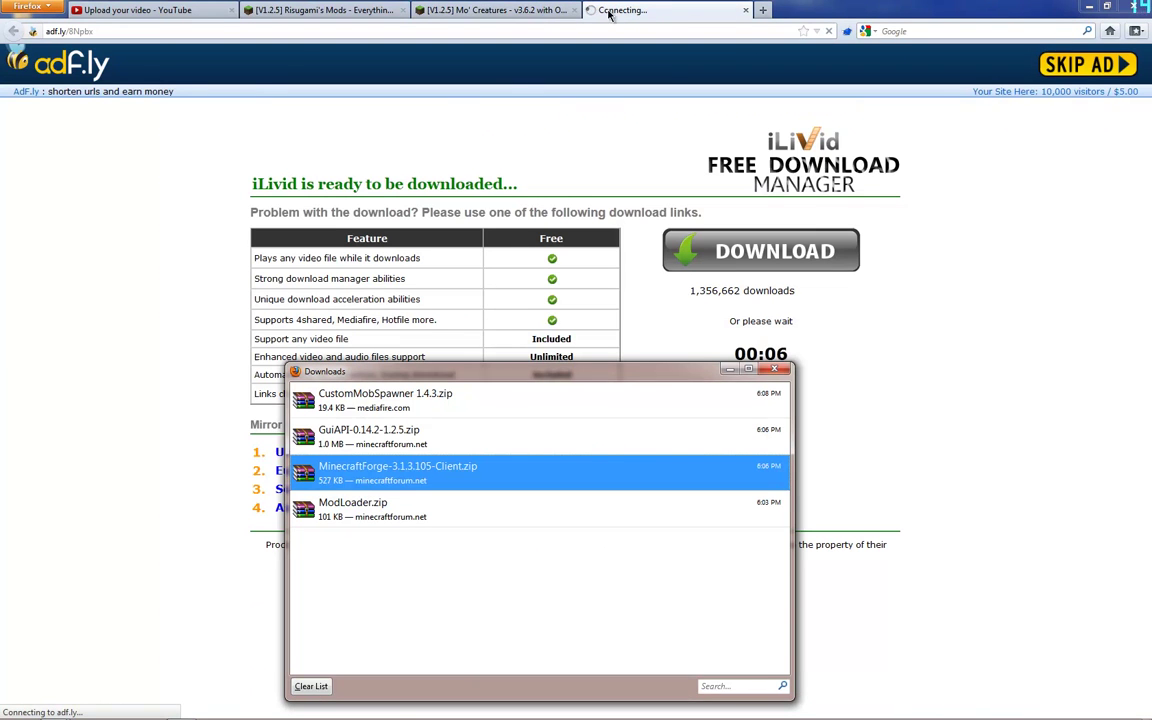
left_click(540, 10)
scroll(445, 215, "up", 3)
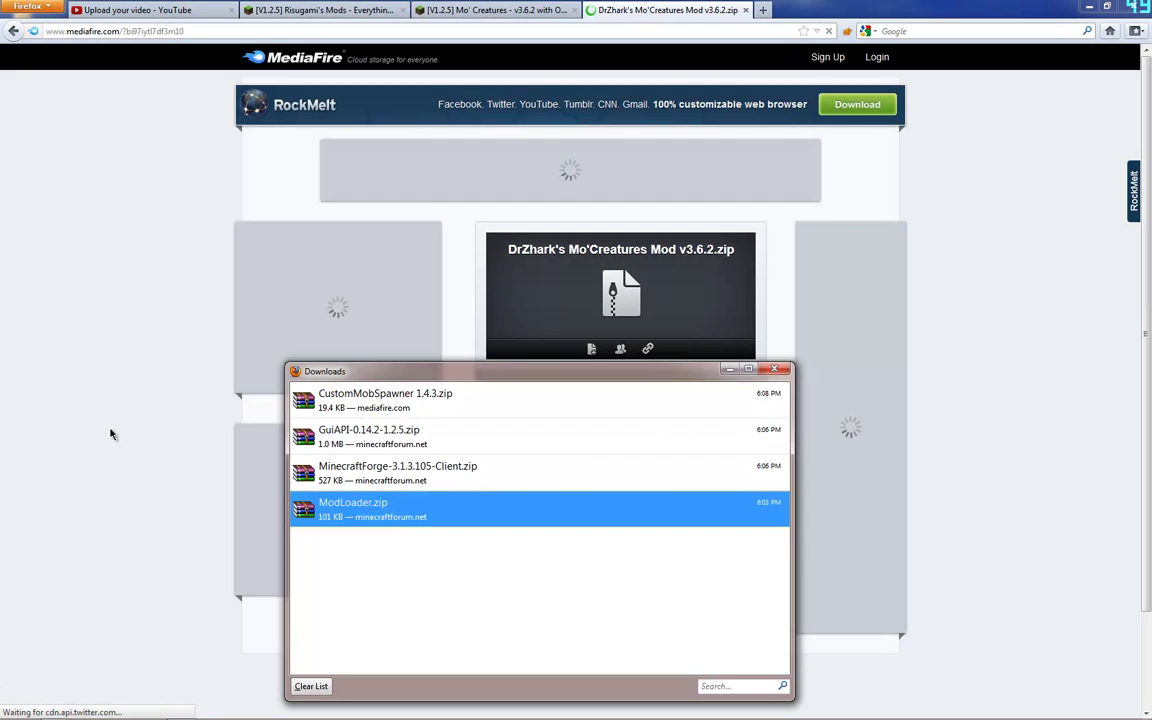
left_click(112, 433)
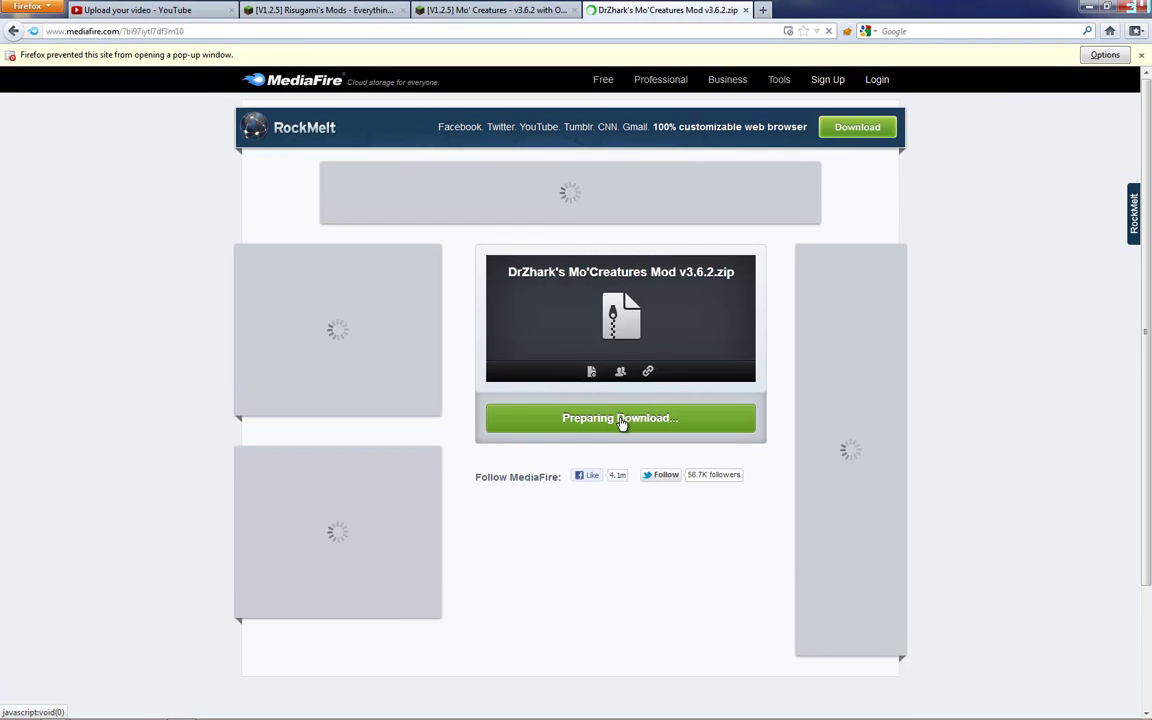
Step: Download DrZharks MoCreatures Mod v3.6.2.zip with Save File, dismissing the pop-up window and closing the MediaFire page
left_click(620, 420)
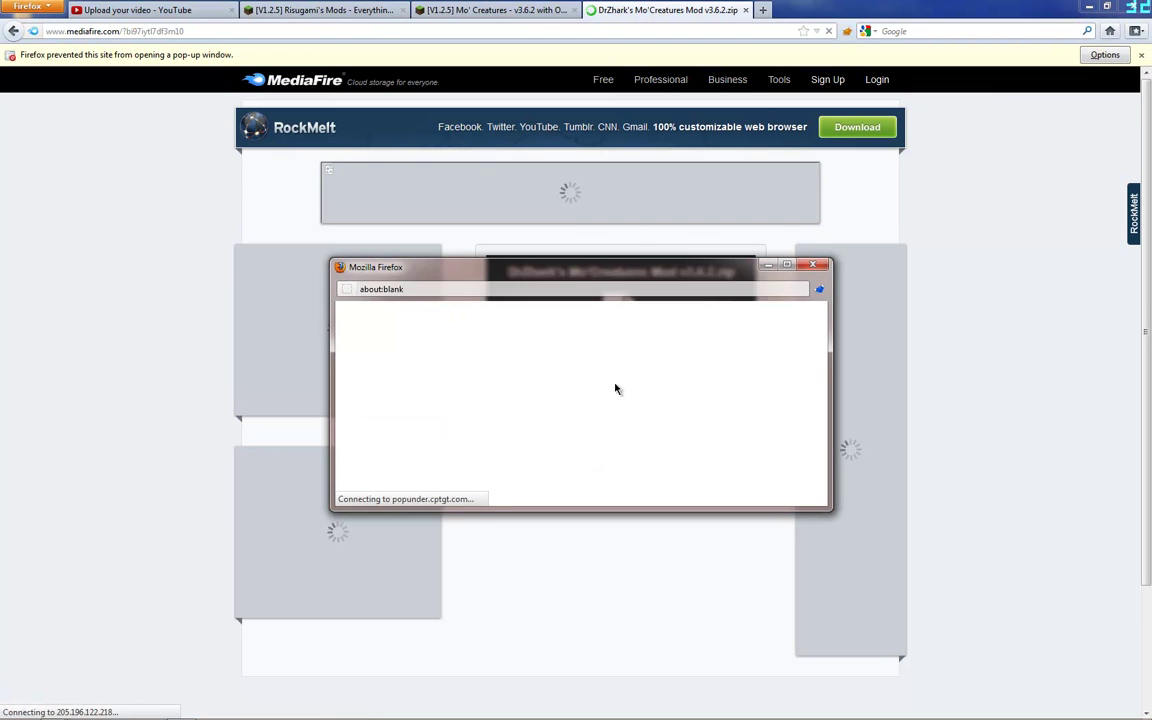
left_click(813, 266)
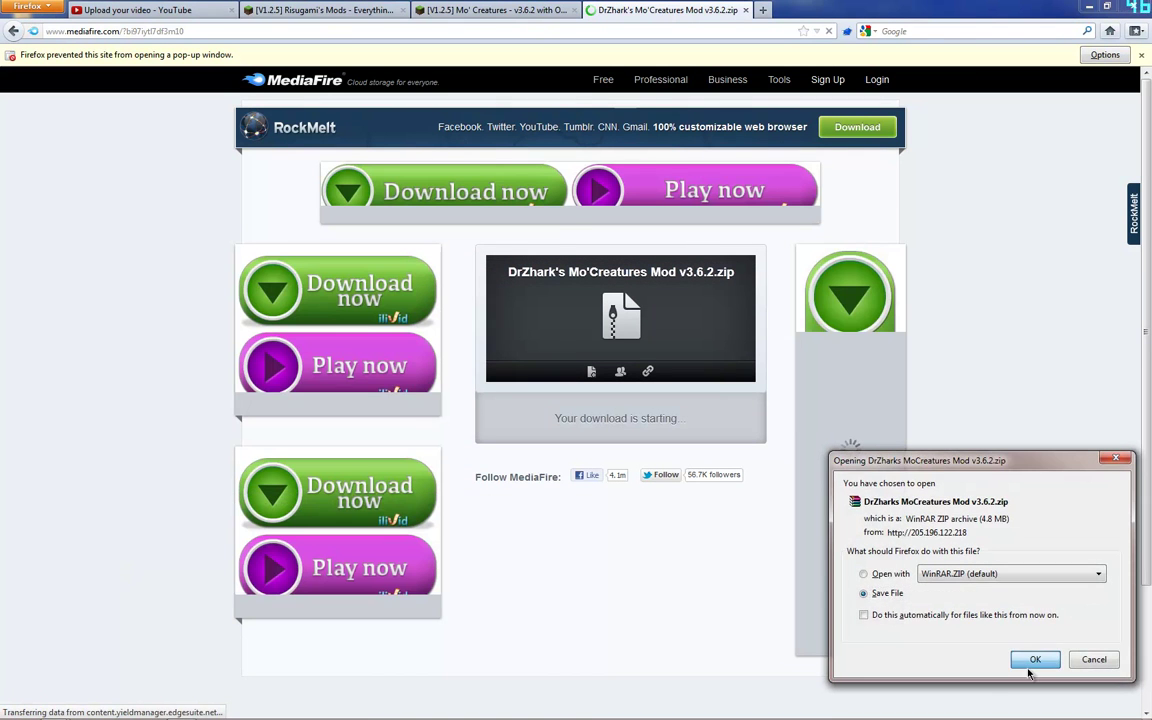
left_click(1030, 659)
left_click(746, 10)
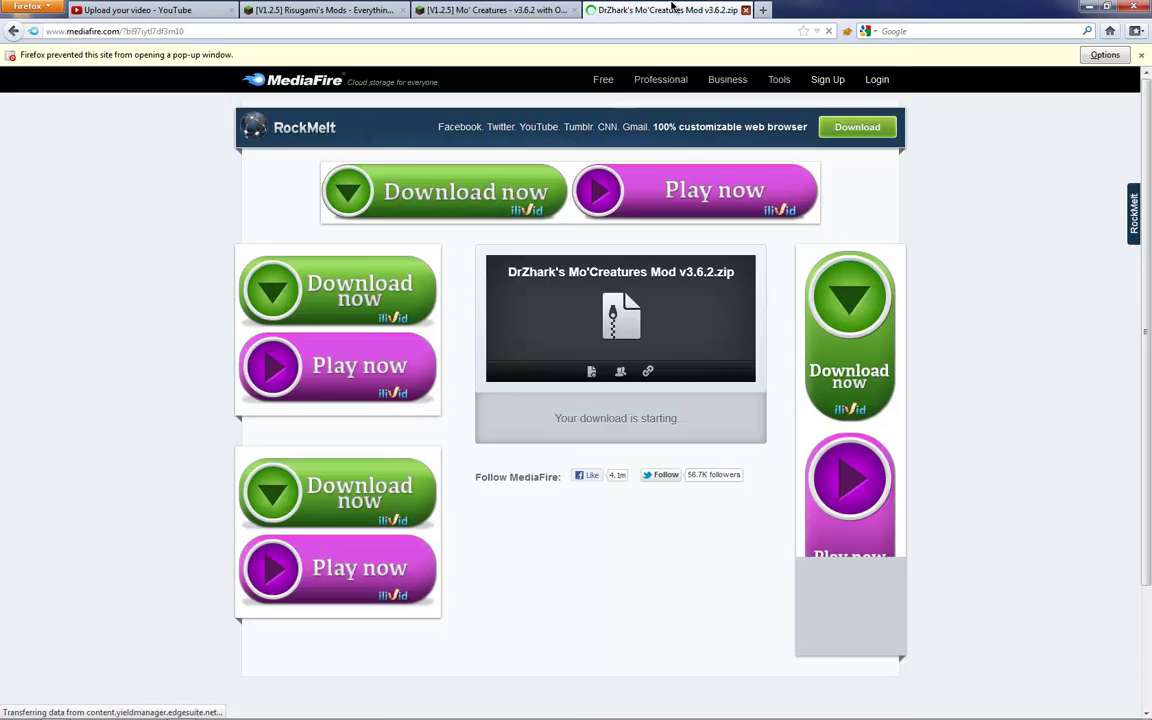
Step: Open the bin folder of .minecraft, reached through %appdata%, in Windows Explorer
scroll(560, 476, "up", 4)
scroll(560, 476, "down", 5)
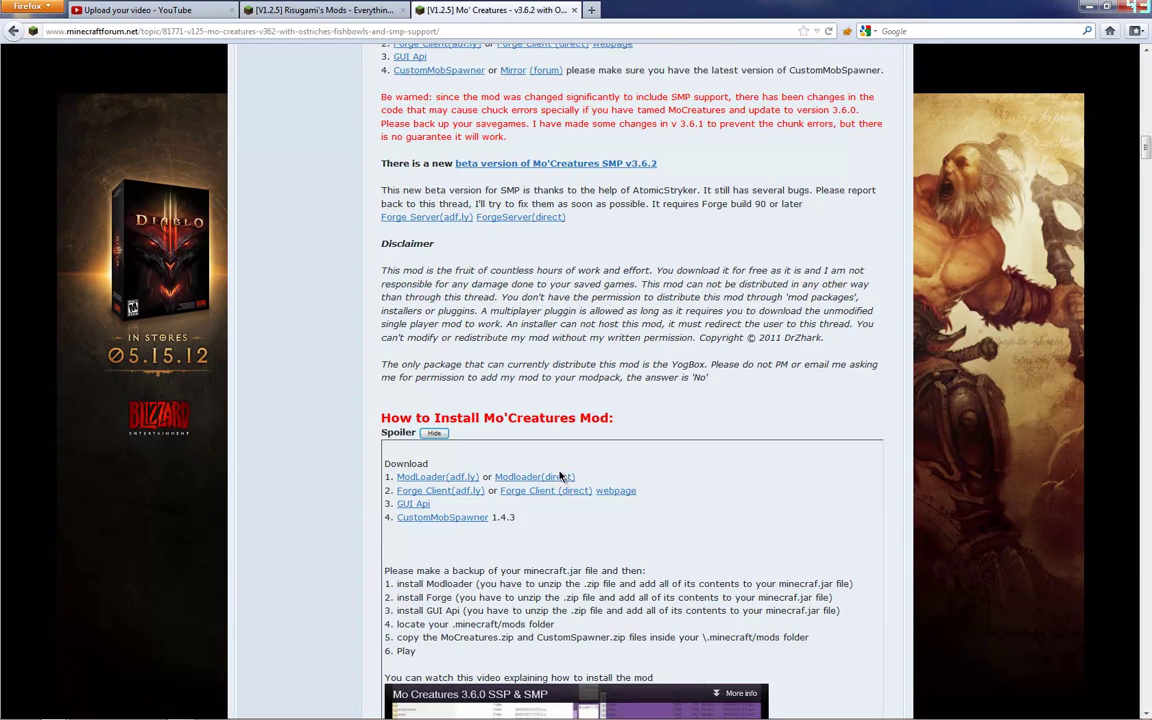
left_click(18, 708)
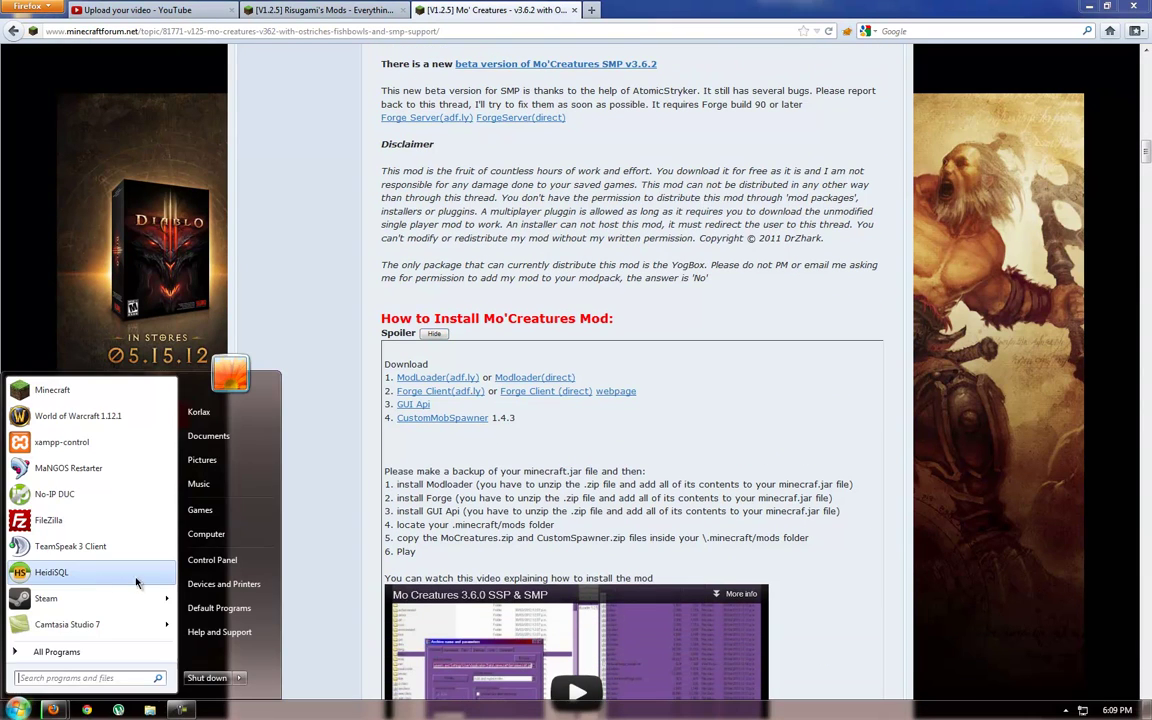
type("%ap")
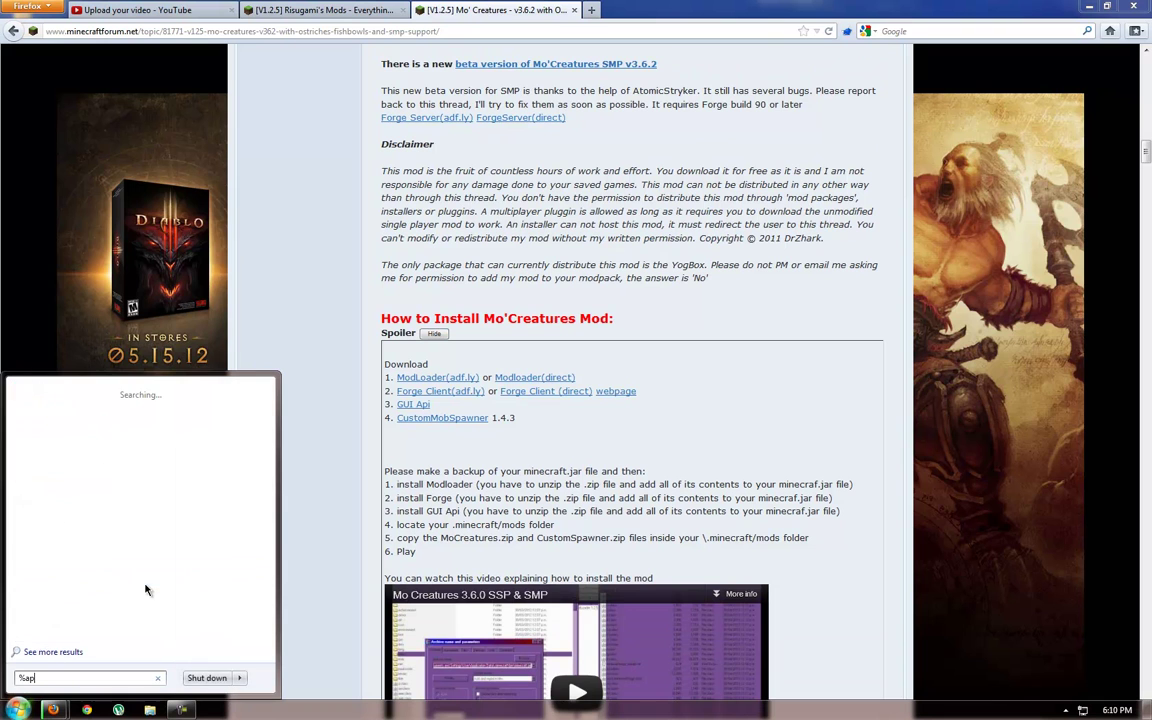
type("pdata%")
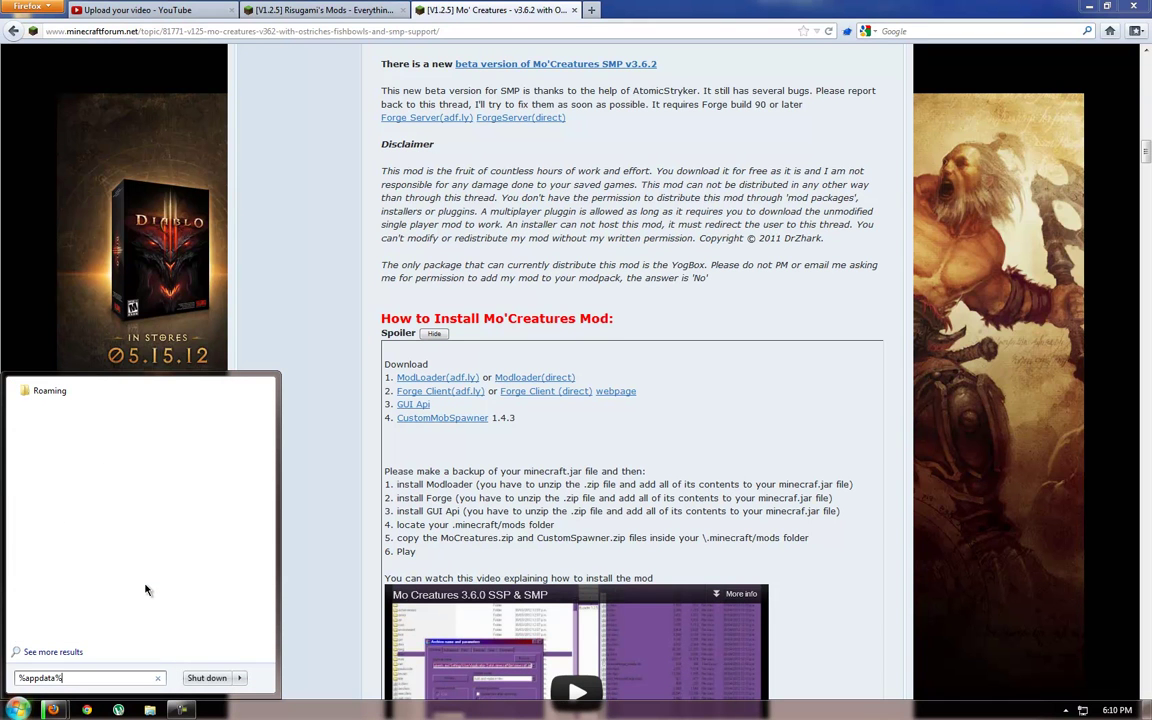
key("Return")
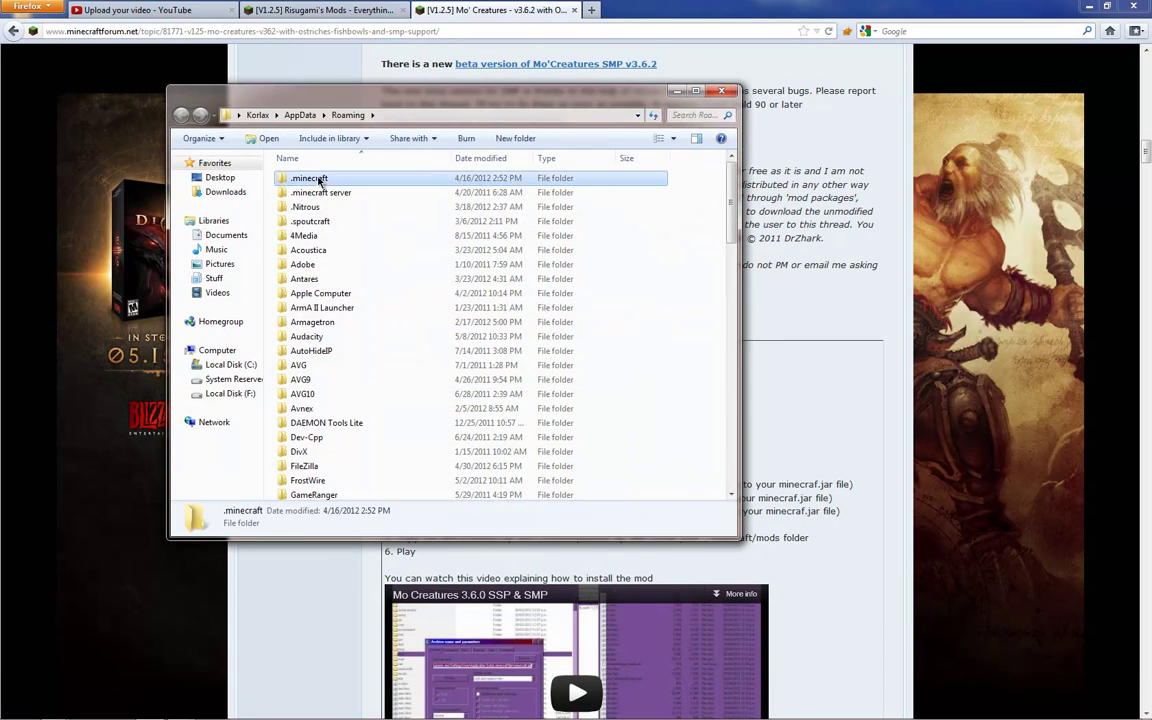
double_click(318, 178)
double_click(303, 412)
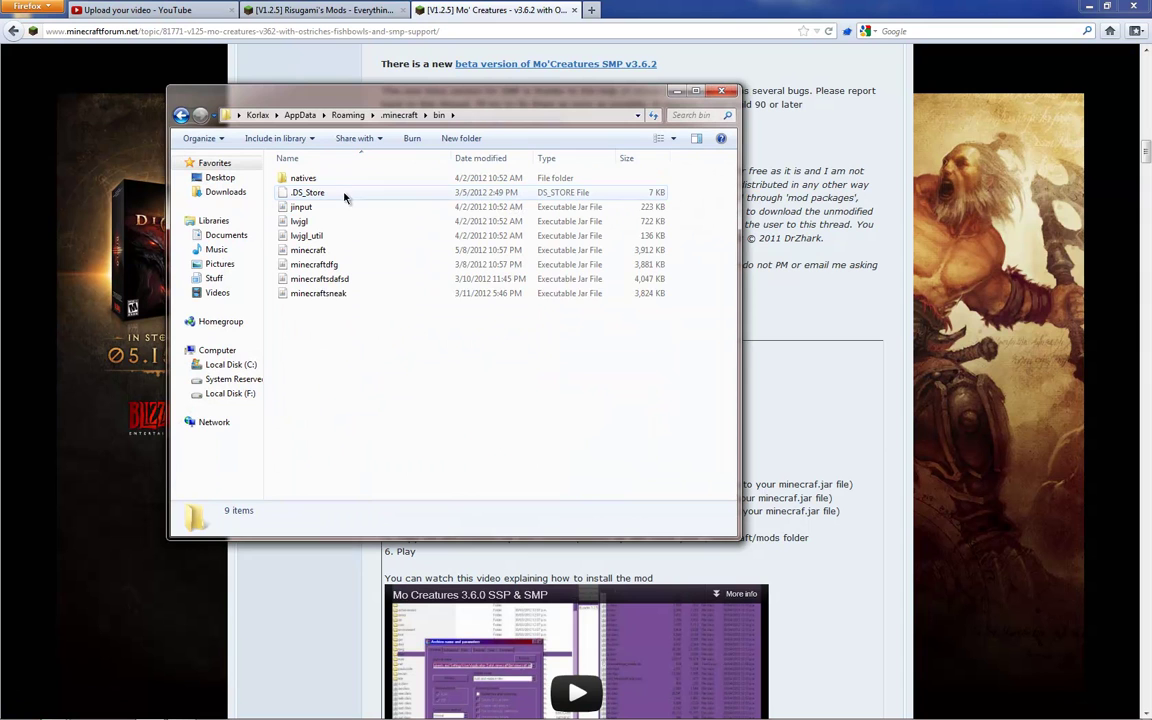
Step: Back up the minecraft jar file by pasting a copy of it into the same bin folder
left_click(314, 265)
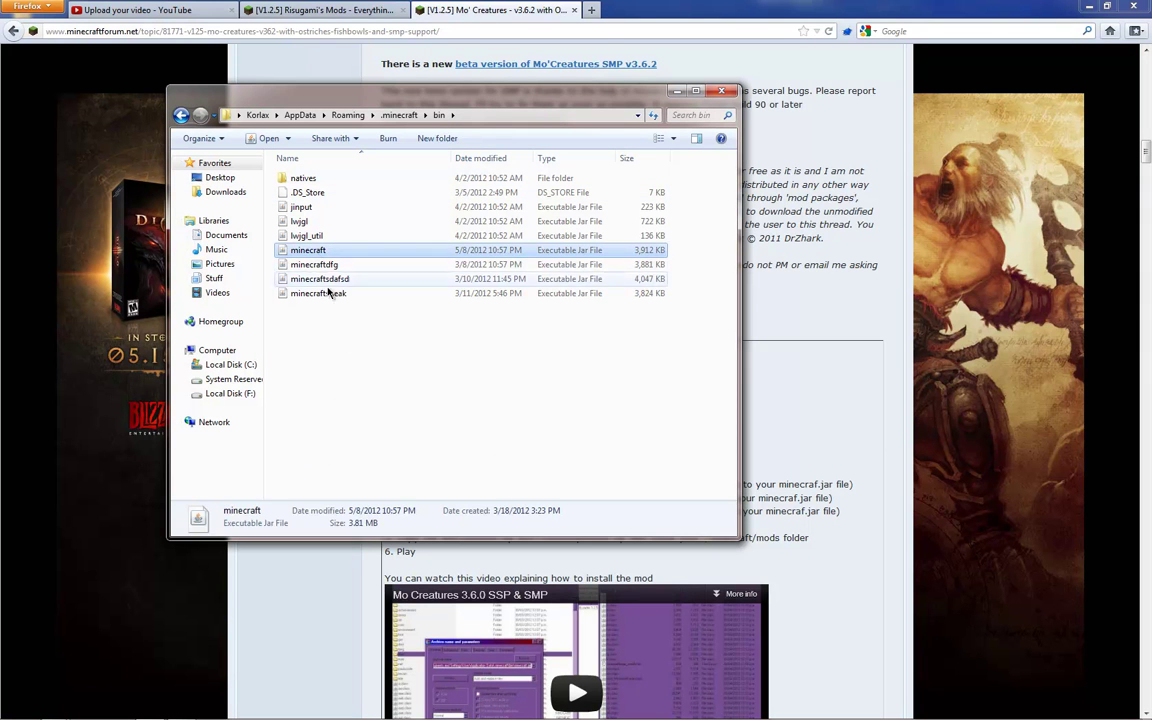
left_click(334, 294, "shift")
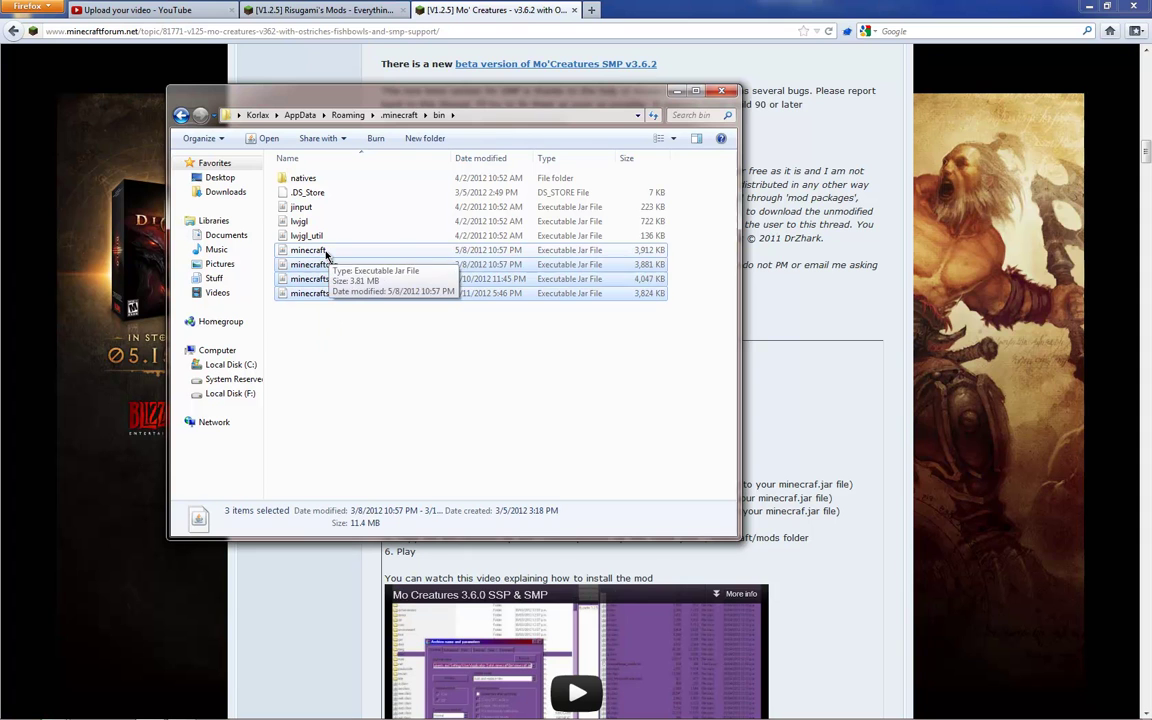
left_click(324, 252)
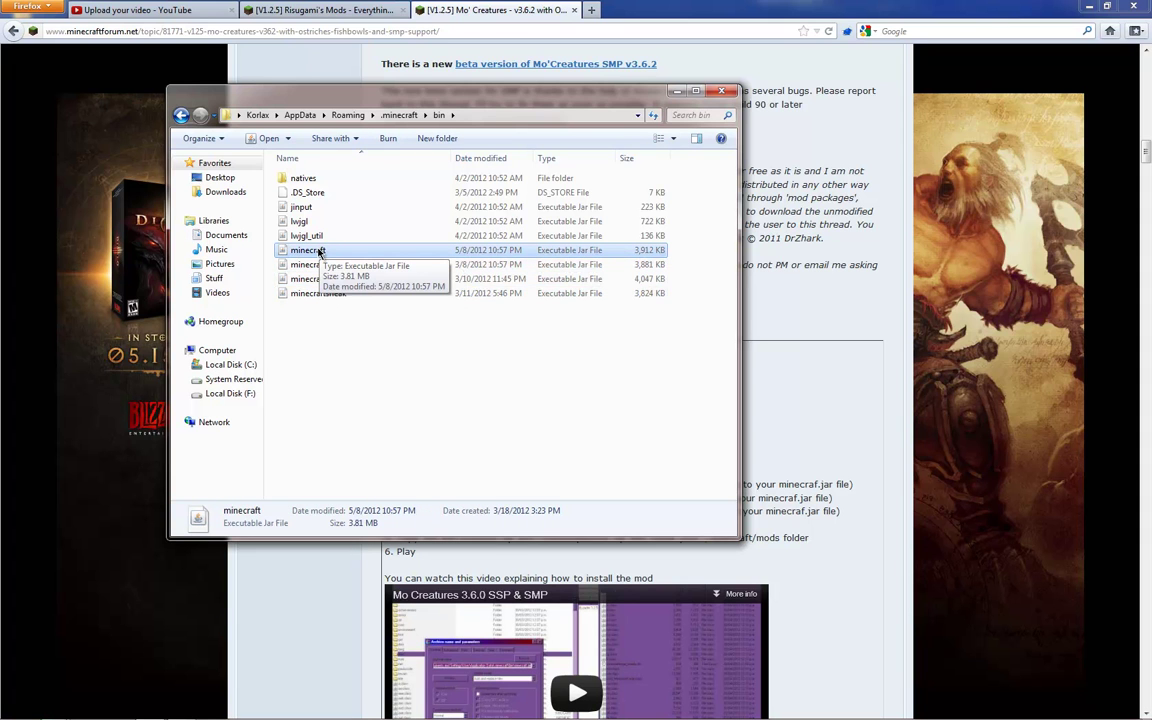
key("ctrl+c")
key("ctrl+v")
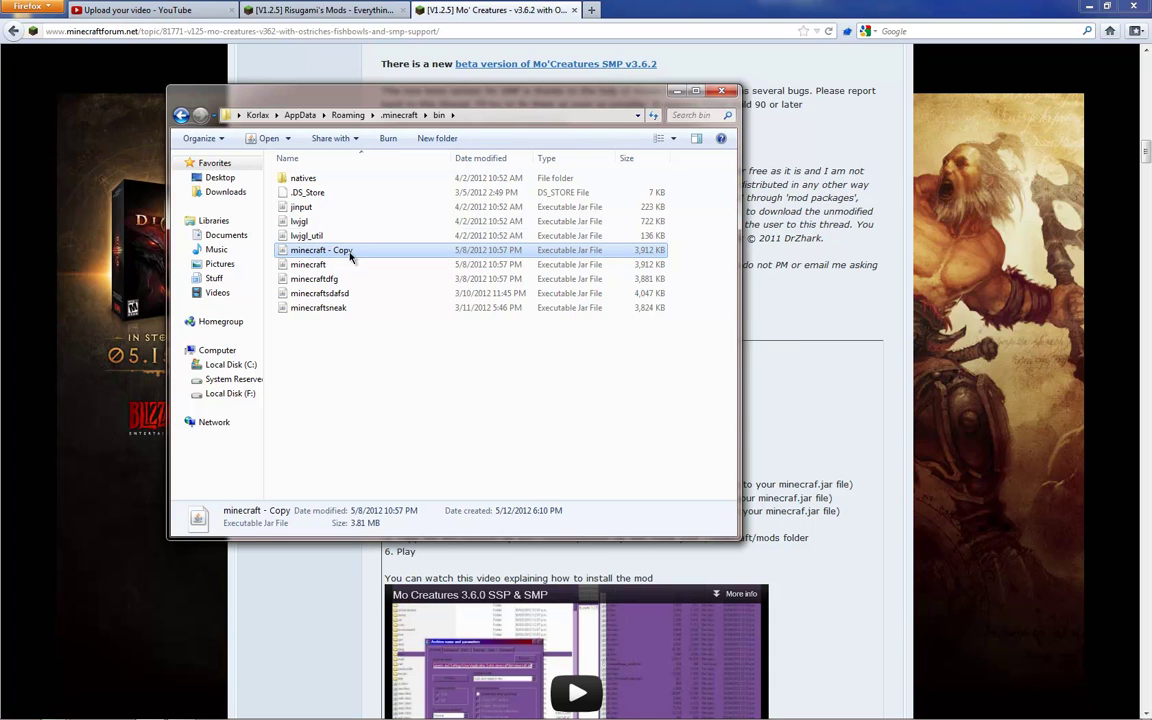
Step: Open the original minecraft jar with WinRAR archiver and move its window clear of the folder's file list
left_click(322, 266)
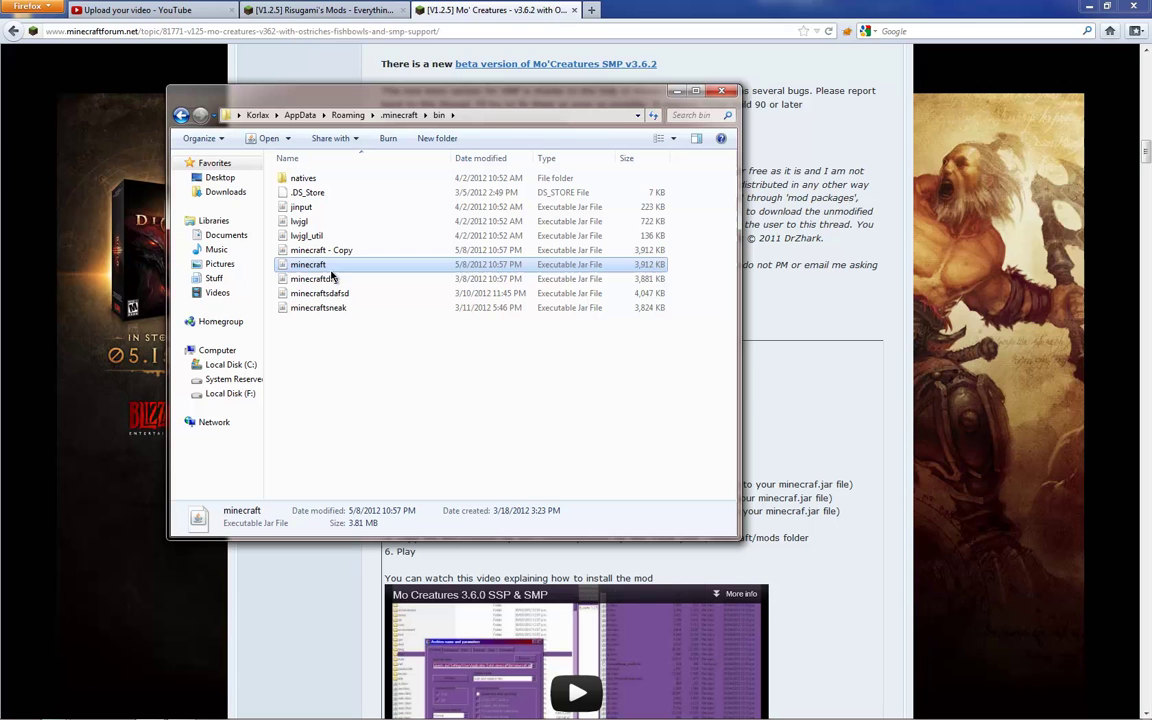
left_click(330, 279)
left_click(325, 268)
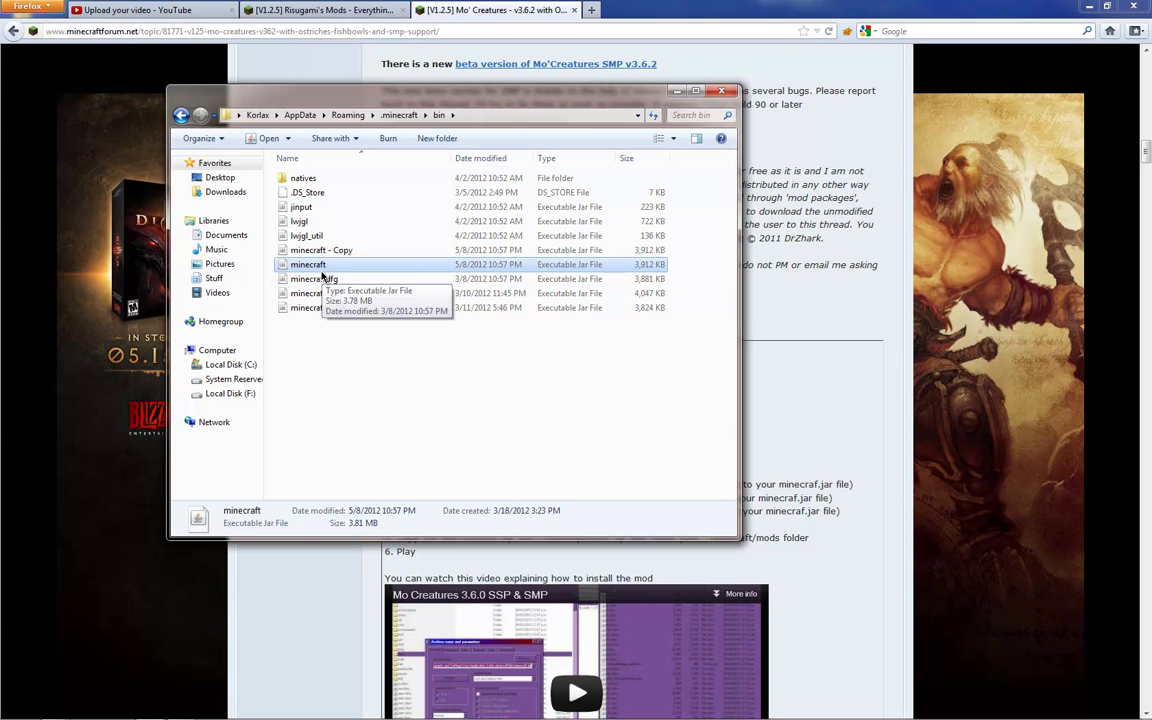
right_click(320, 265)
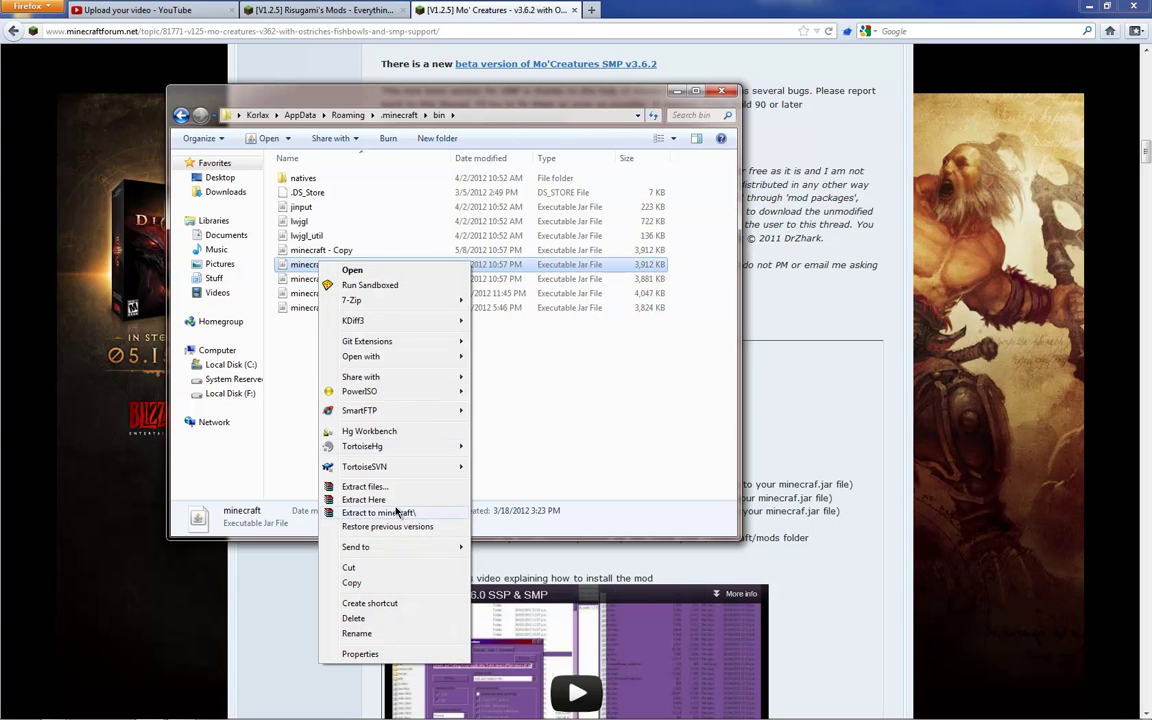
mouse_move(391, 362)
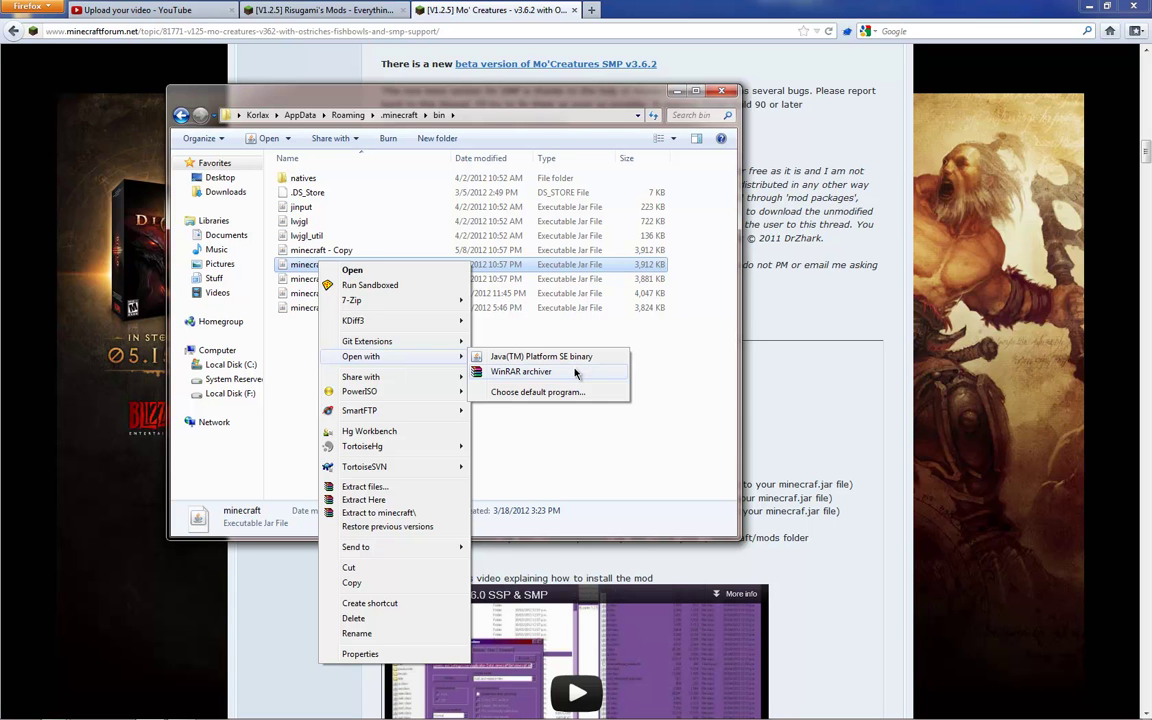
left_click(576, 372)
left_click_drag(437, 98, 398, 255)
left_click(480, 428)
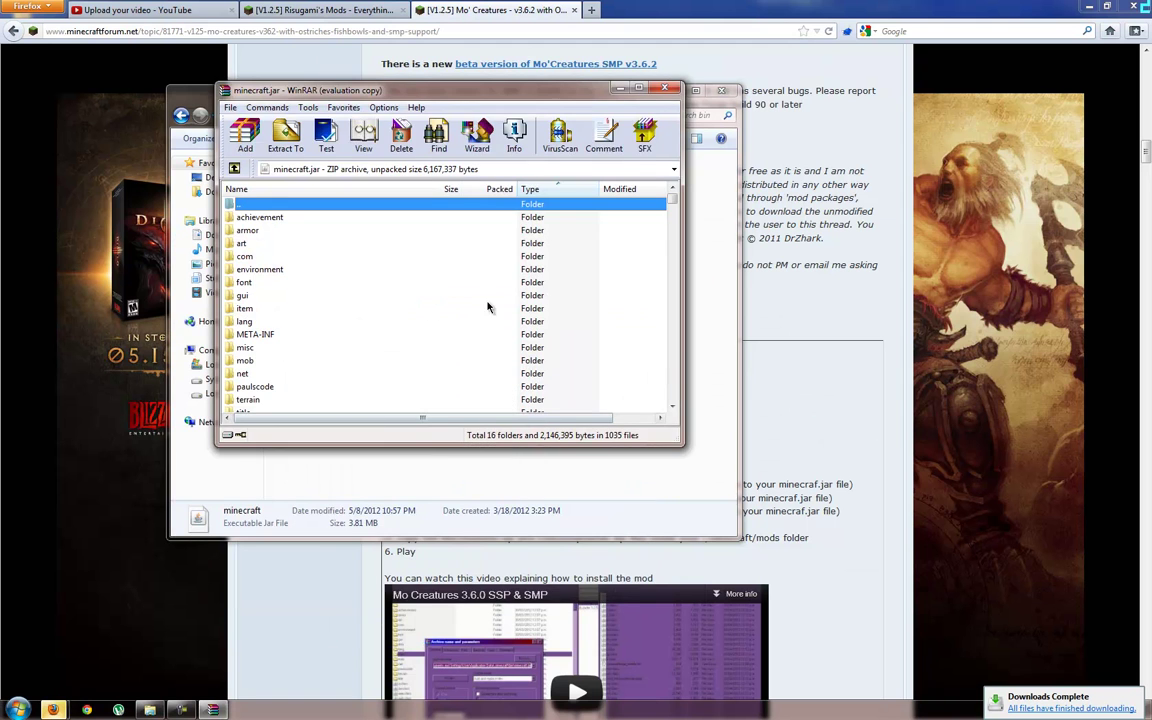
left_click_drag(395, 90, 508, 219)
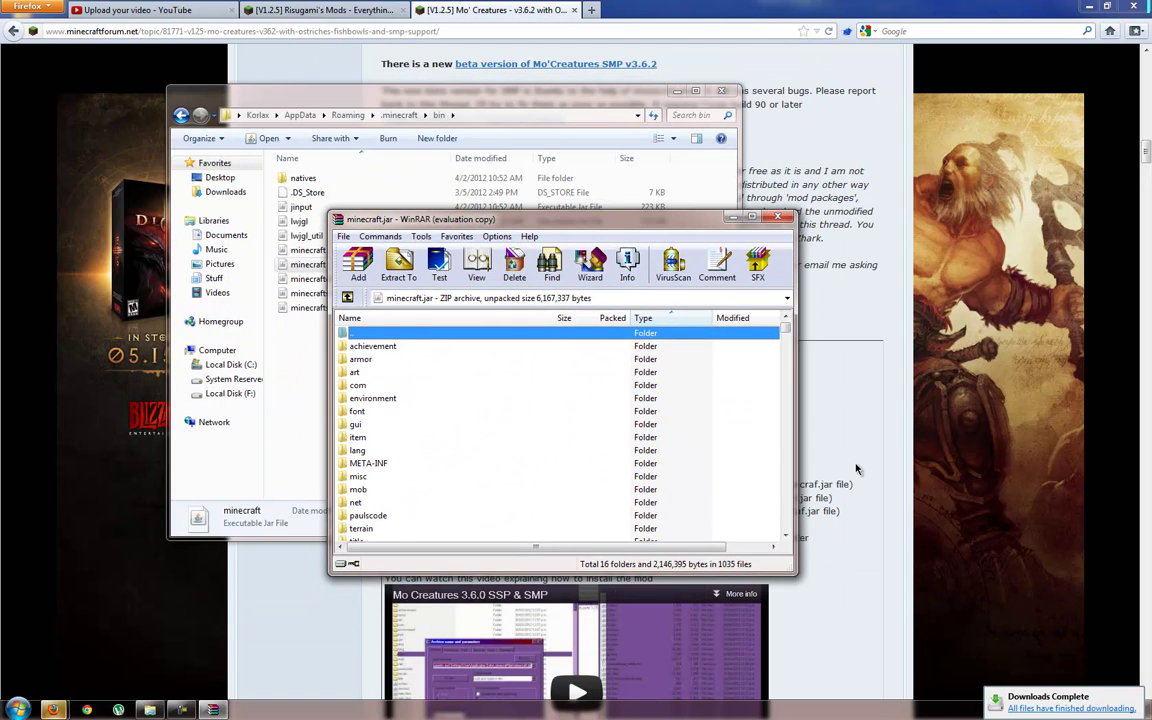
Step: Check the ModLoader line of the installation instructions in the Mo' Creatures thread
left_click(856, 468)
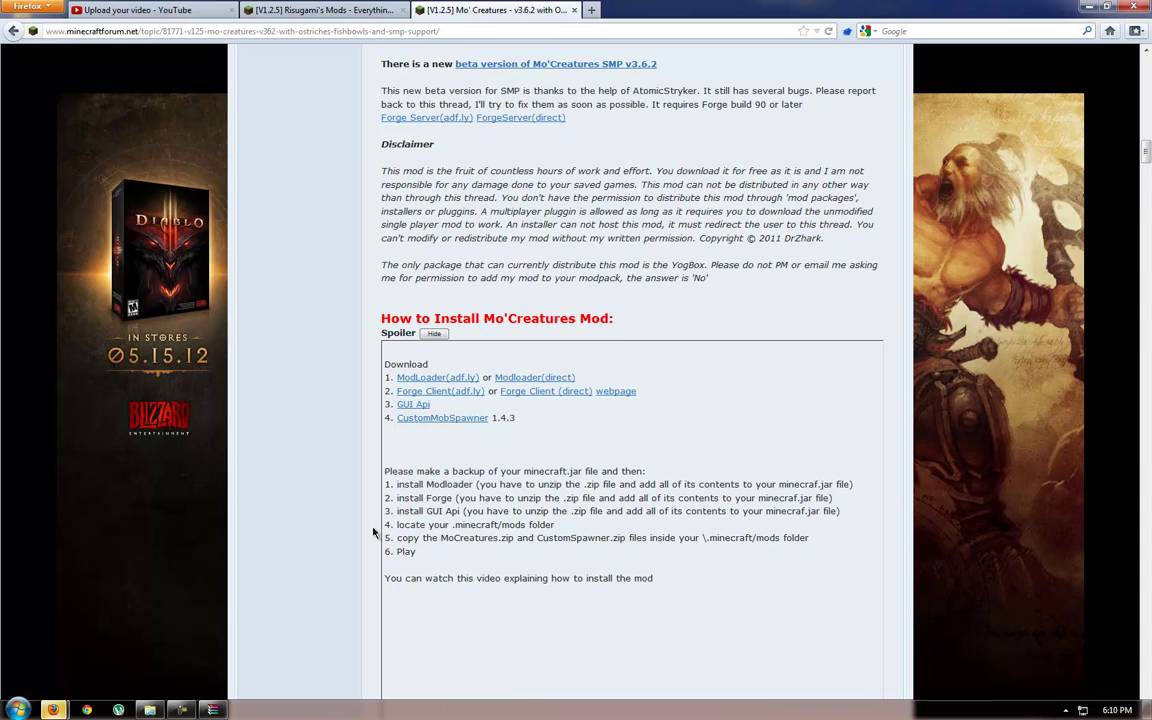
left_click_drag(433, 486, 815, 489)
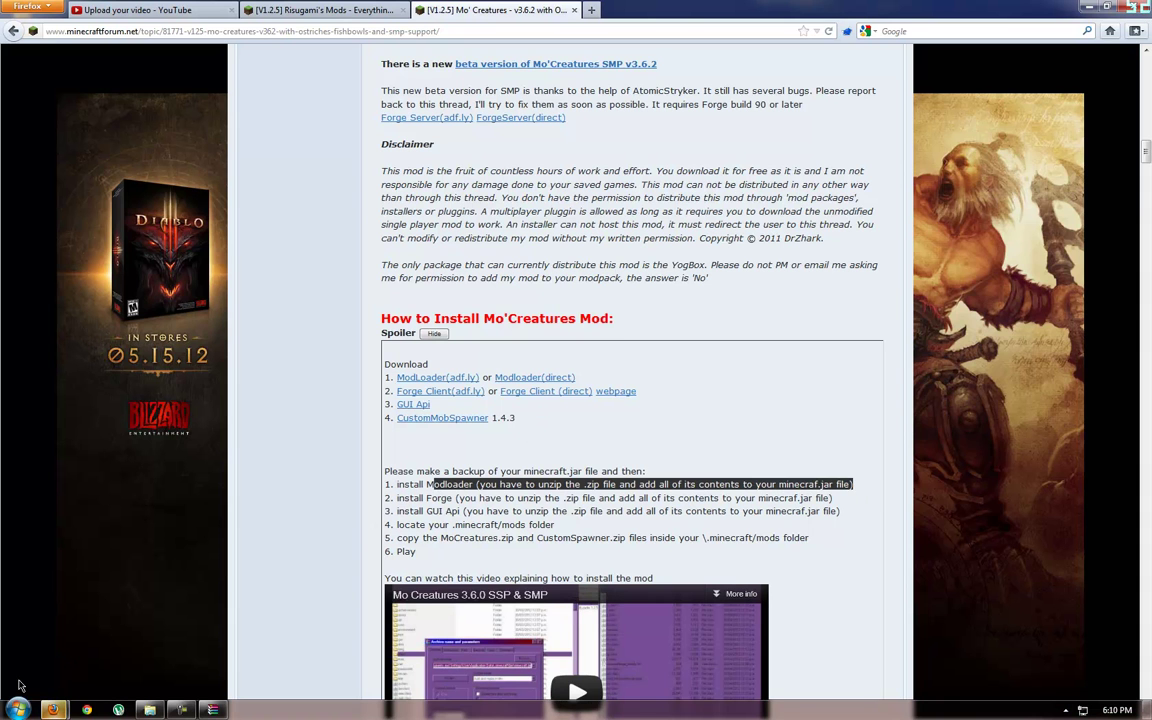
left_click(491, 526)
Step: Switch back to WinRAR and delete the META-INF folder from minecraft.jar
left_click(228, 703)
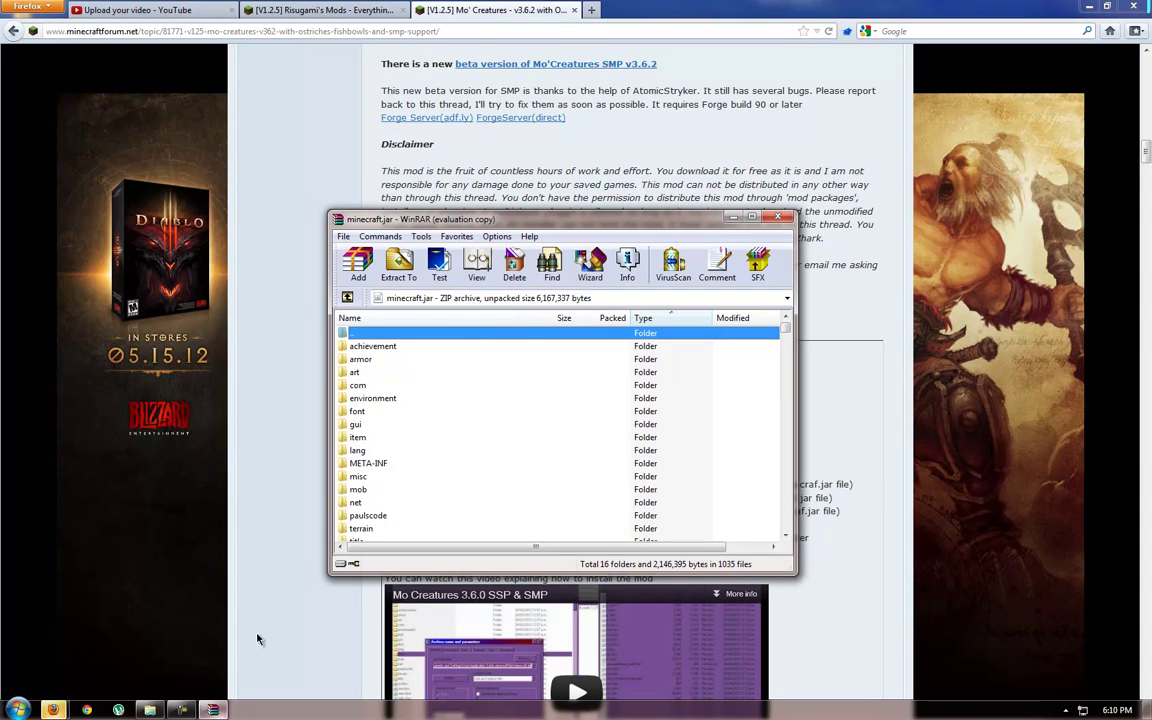
left_click(388, 465)
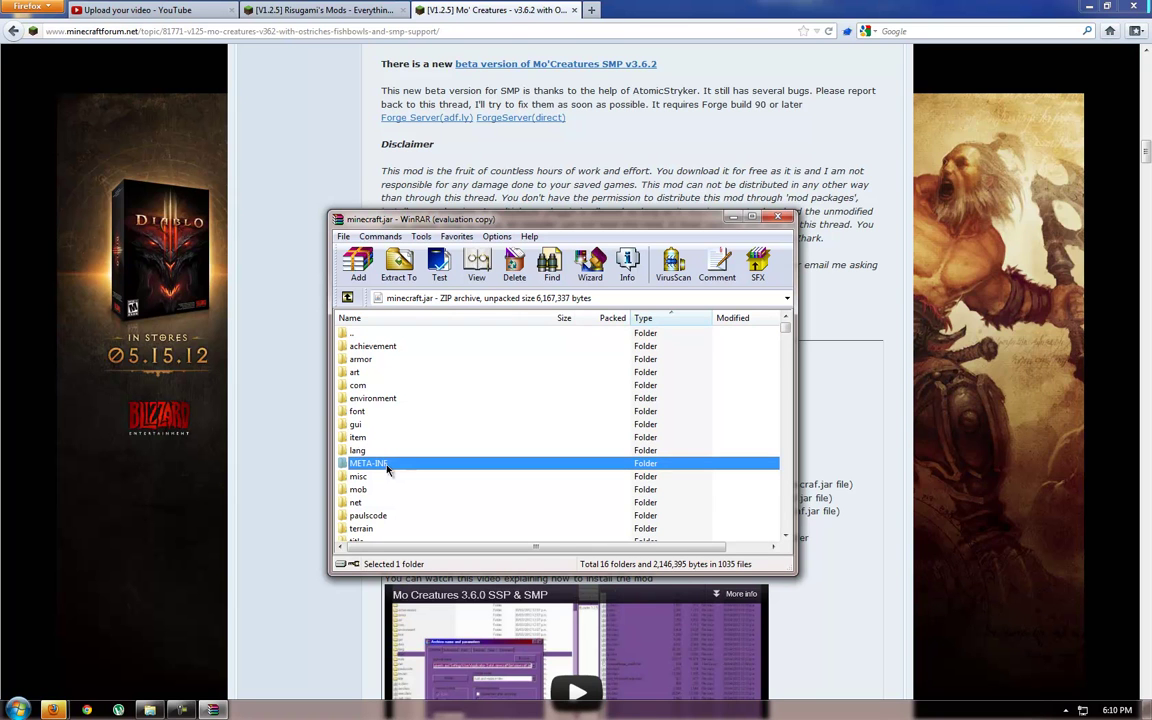
key("Delete")
key("Return")
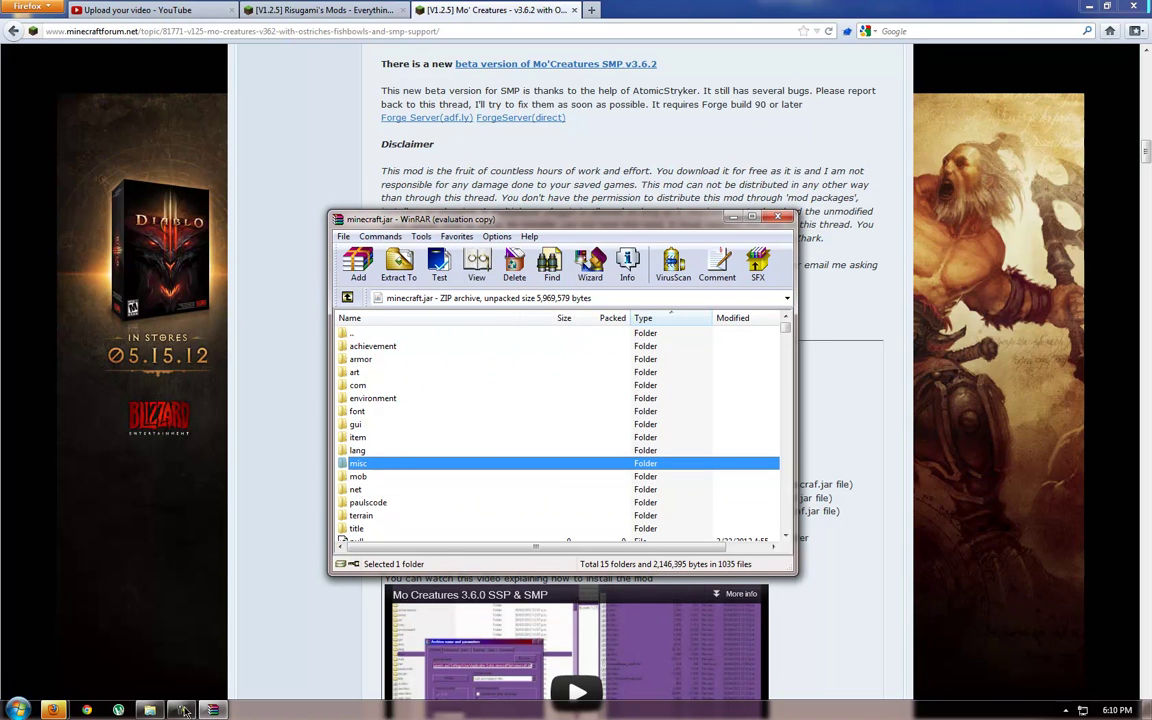
Step: Minimize the browser and the bin folder window, and bring the Downloads list in front of WinRAR
left_click(1091, 7)
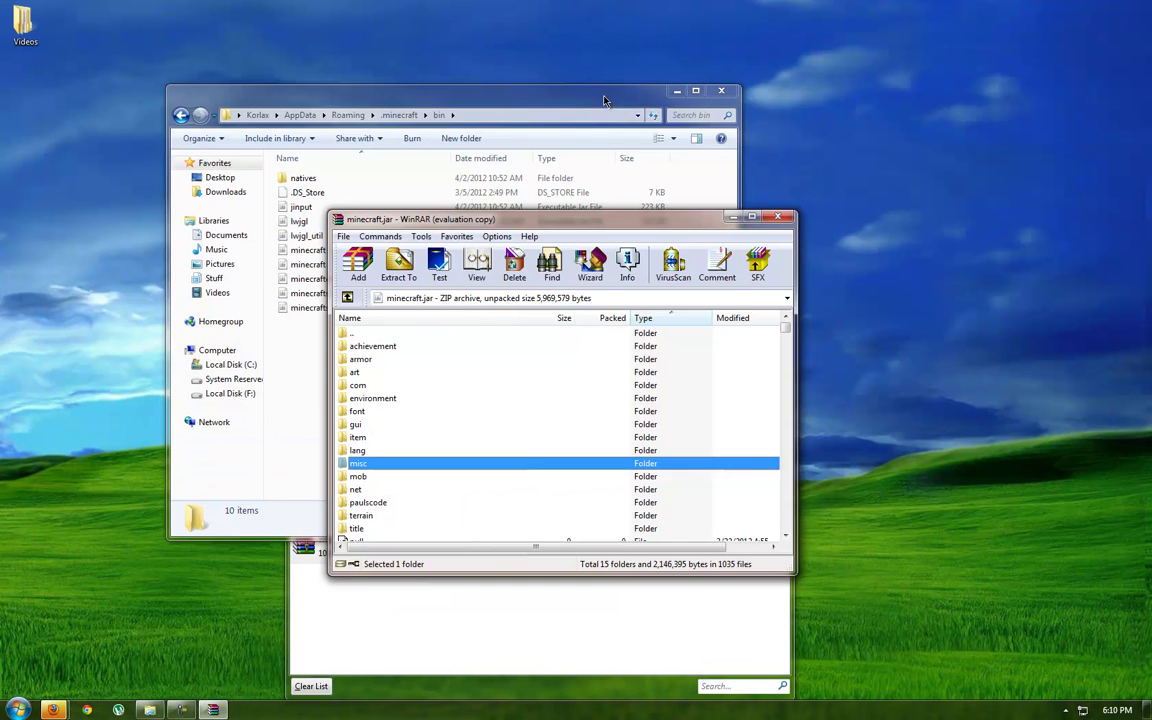
left_click(604, 96)
left_click(677, 92)
left_click(496, 607)
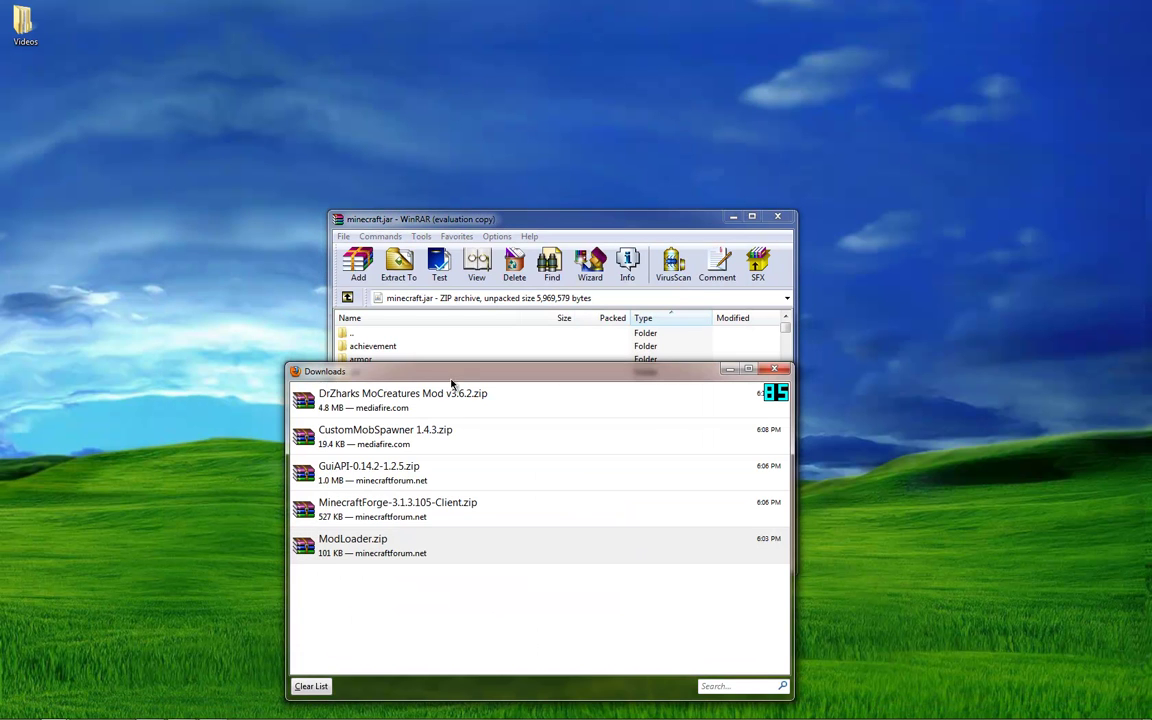
Step: Move the Downloads list and the minecraft.jar window apart so both are accessible, and open ModLoader.zip
left_click_drag(450, 386, 507, 384)
left_click_drag(510, 218, 578, 23)
left_click(522, 558)
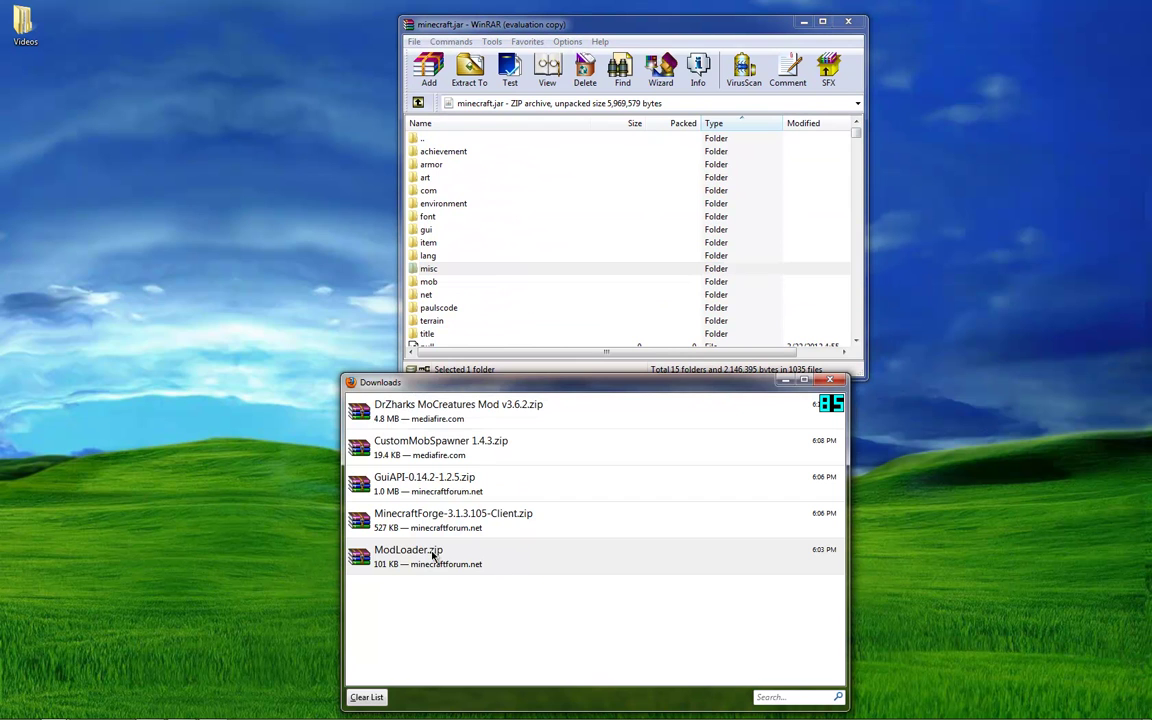
double_click(433, 556)
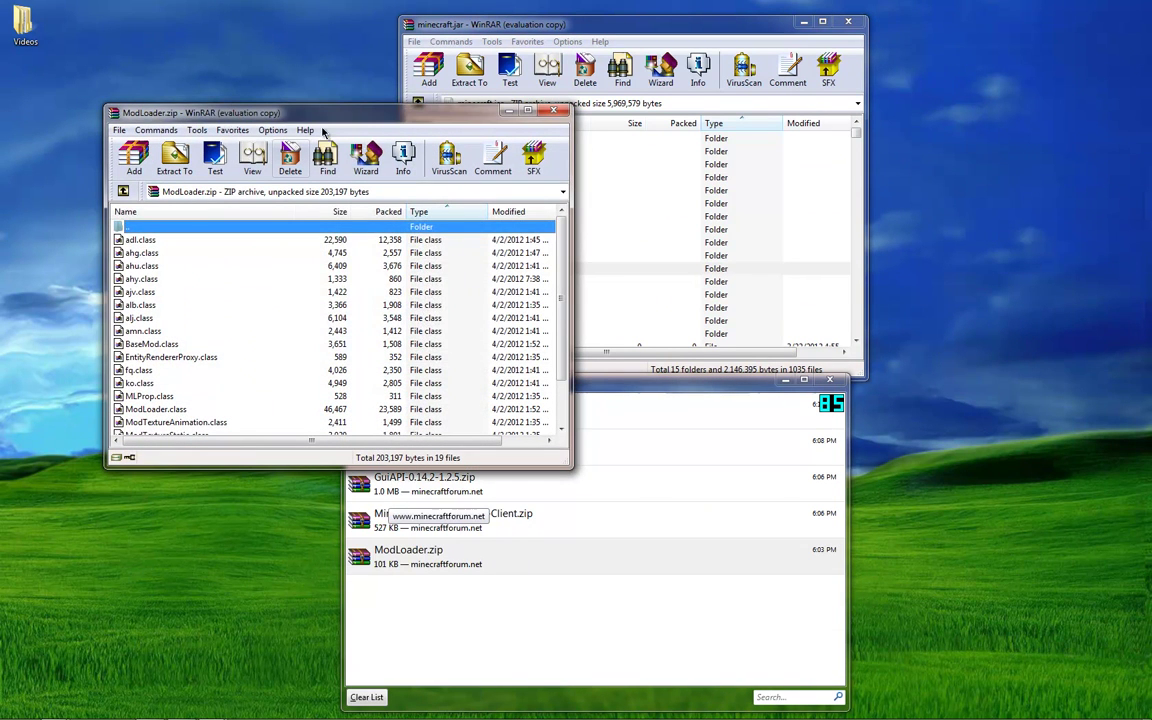
Step: Add all files from ModLoader.zip to minecraft.jar with the default archive settings, and close ModLoader.zip
left_click(388, 296)
left_click(225, 305)
scroll(238, 311, "down", 2)
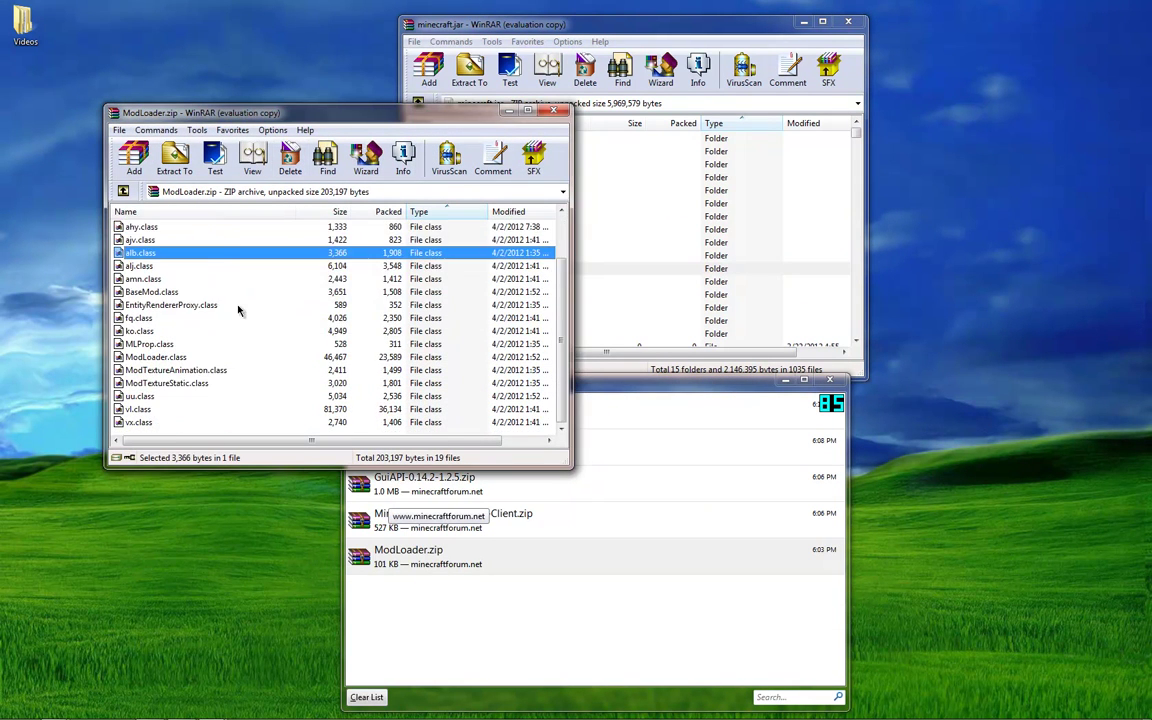
scroll(238, 311, "up", 2)
key("ctrl+a")
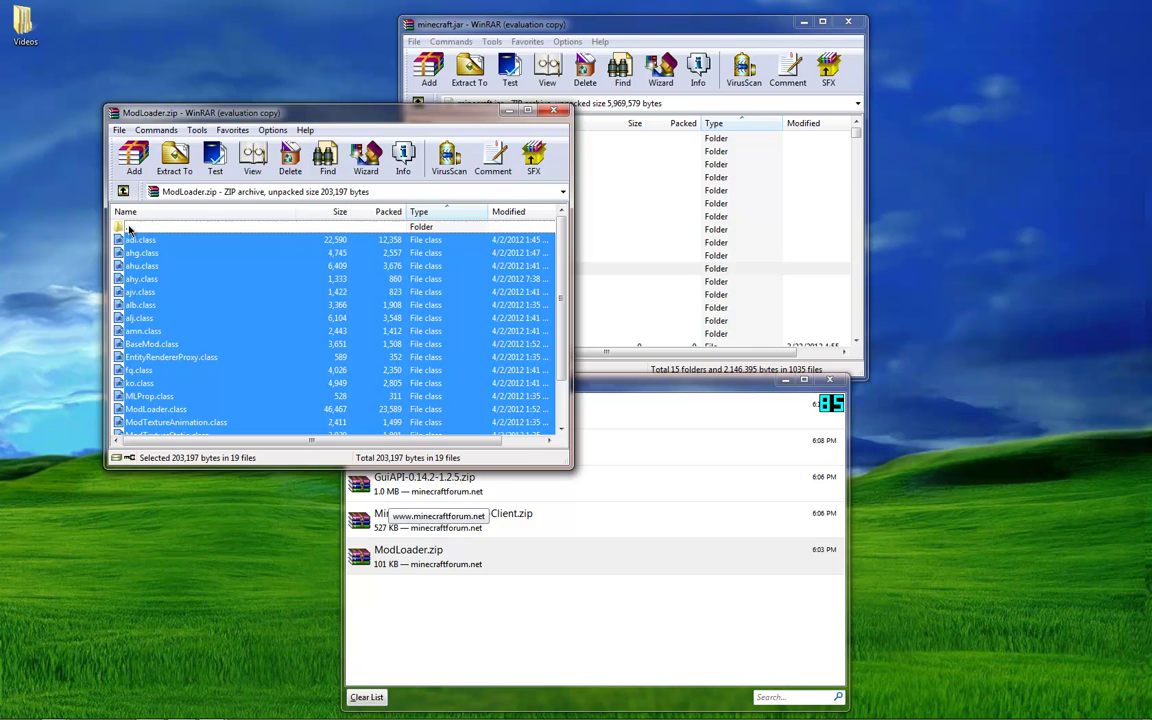
scroll(221, 331, "down", 2)
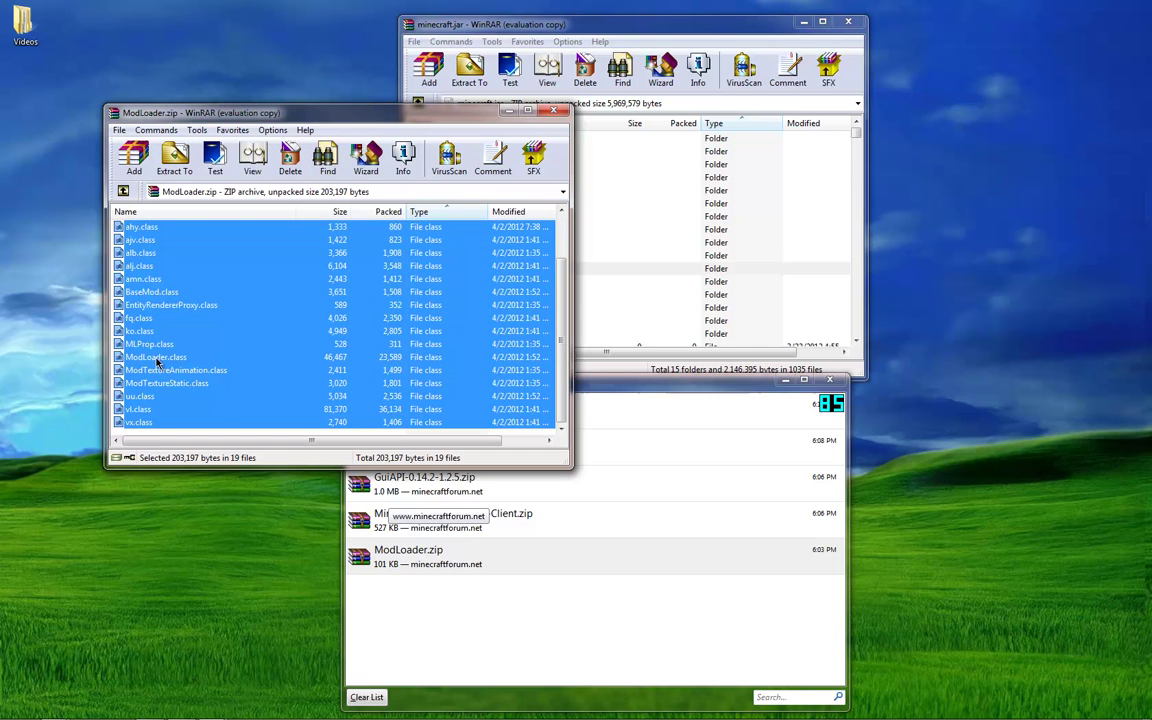
left_click_drag(385, 322, 617, 309)
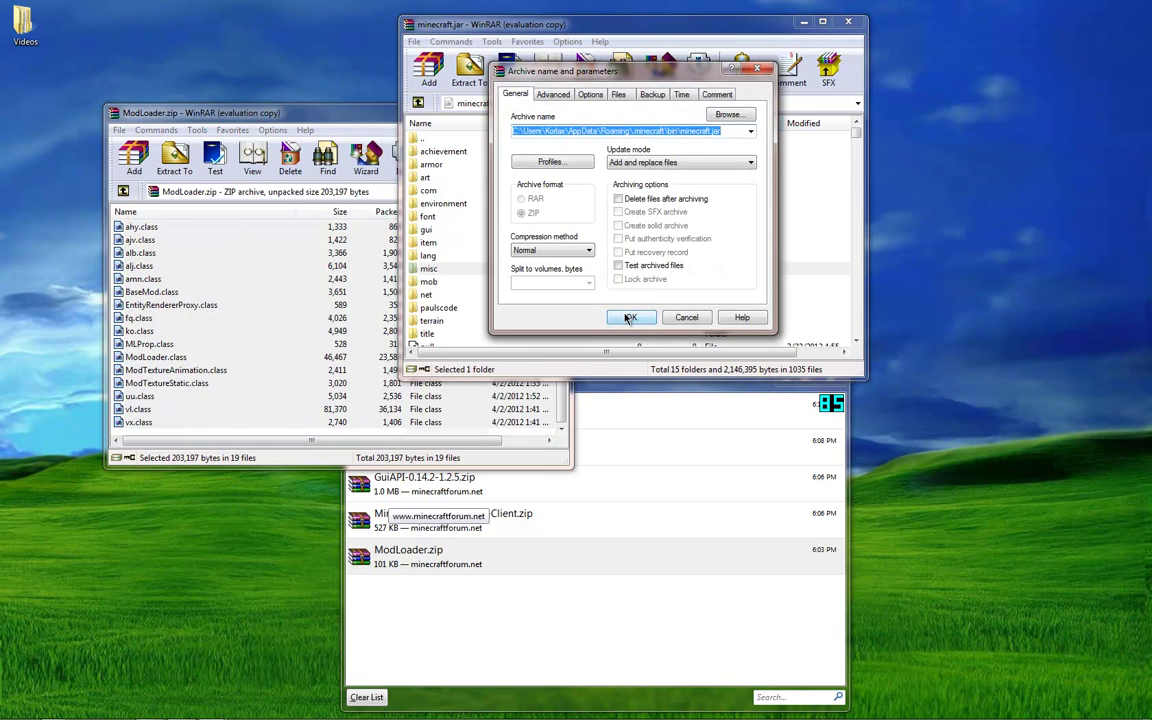
left_click(629, 317)
left_click(290, 343)
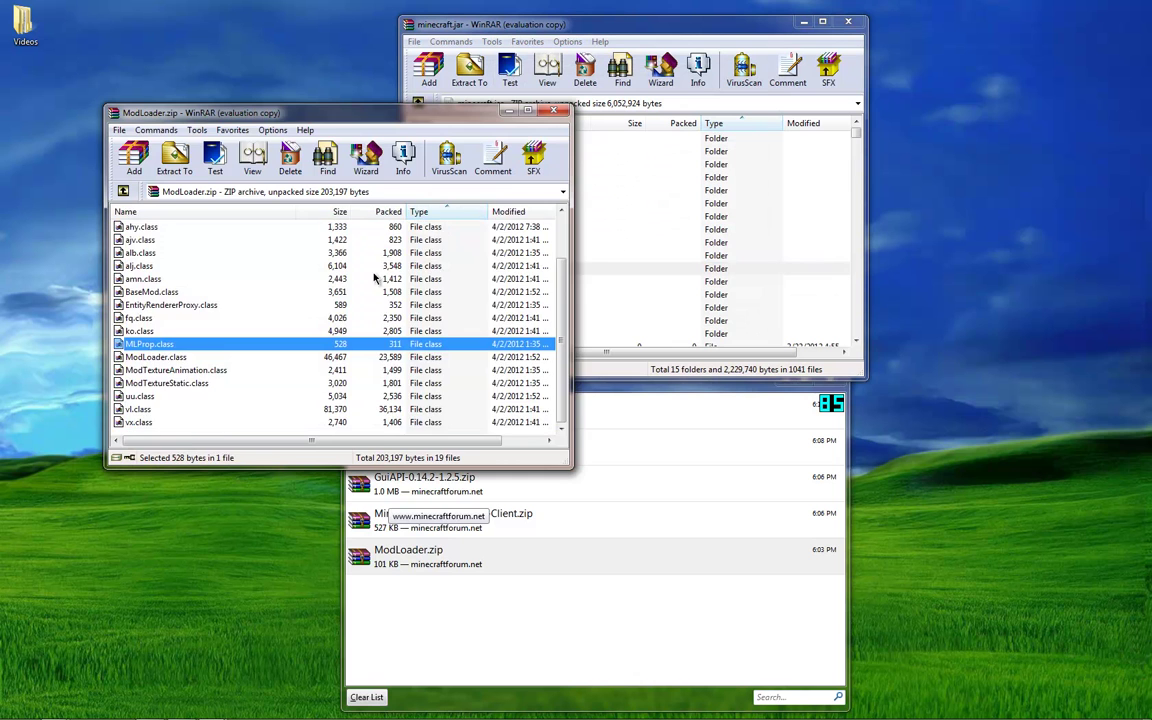
left_click(548, 112)
Step: Check the Forge line of the installation instructions in the Mo' Creatures thread in the browser
mouse_move(53, 710)
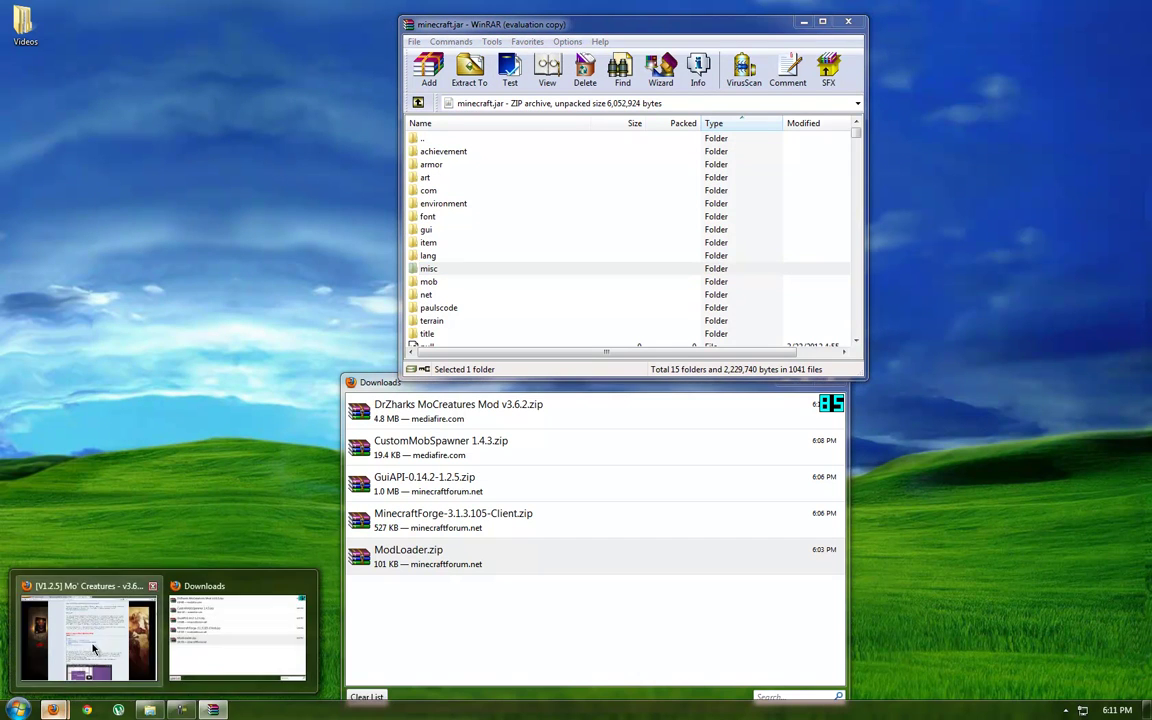
left_click(93, 650)
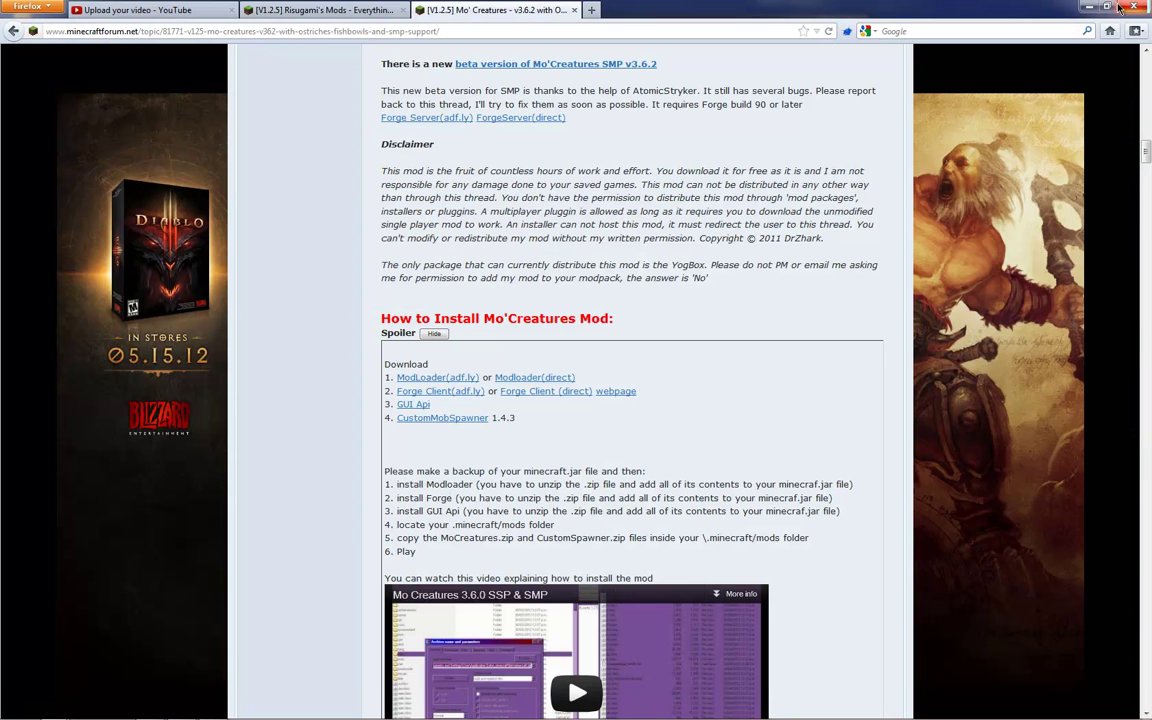
left_click(1089, 6)
Step: Add all contents of MinecraftForge-3.1.3.105-Client.zip to minecraft.jar and close the Forge archive
double_click(461, 530)
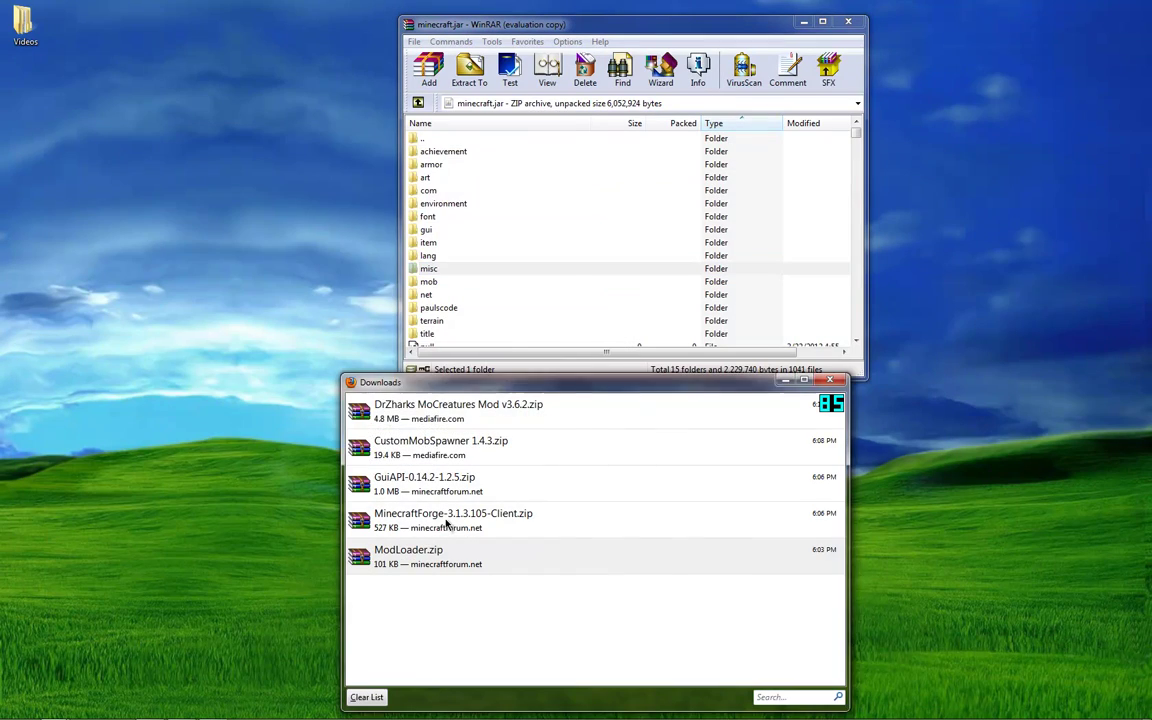
left_click(137, 267)
key("ctrl+a")
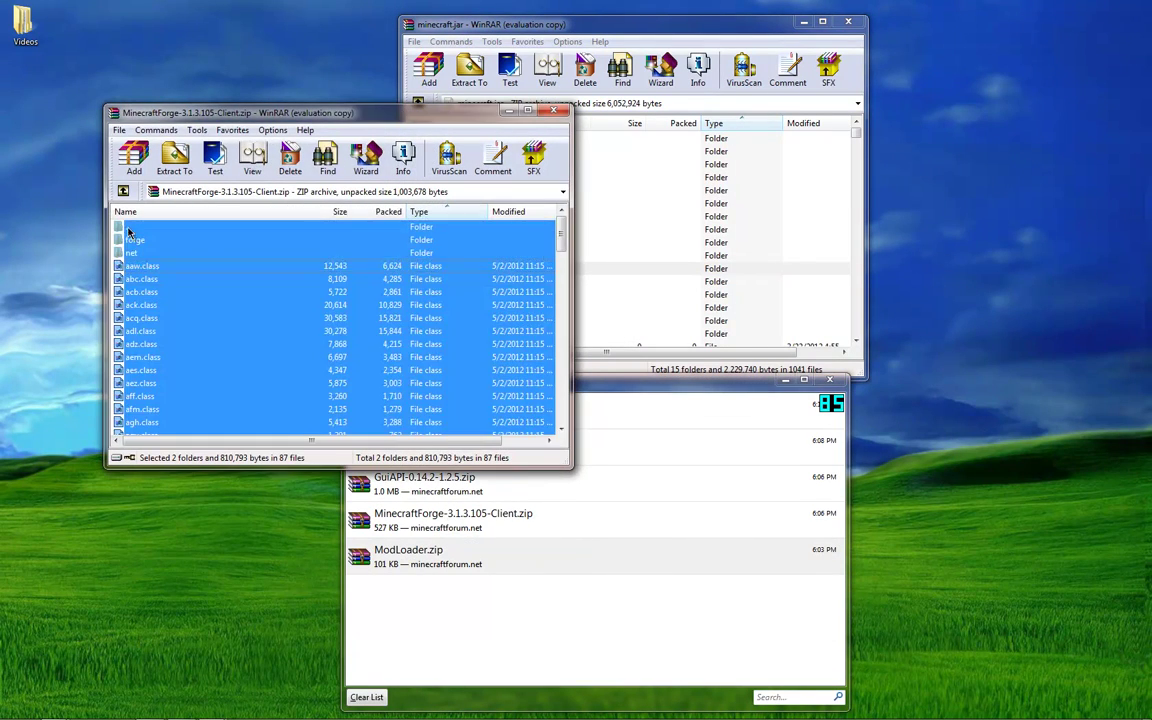
left_click(417, 296)
left_click_drag(193, 365, 683, 252)
left_click(700, 316)
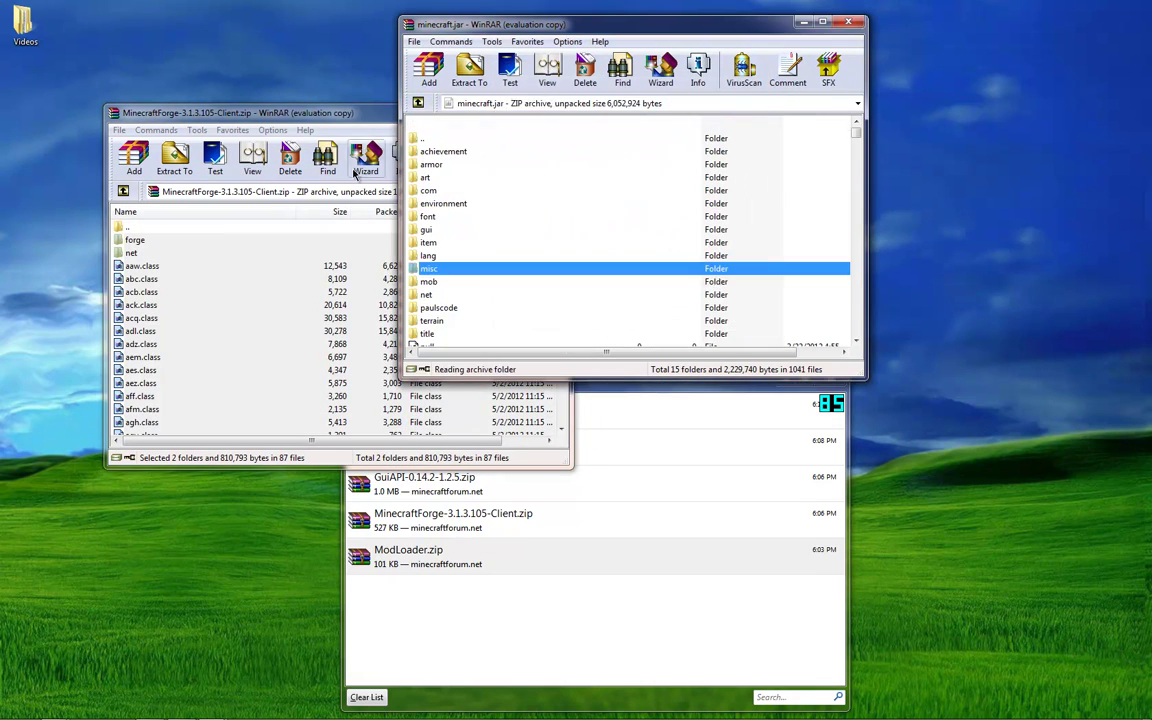
left_click(553, 110)
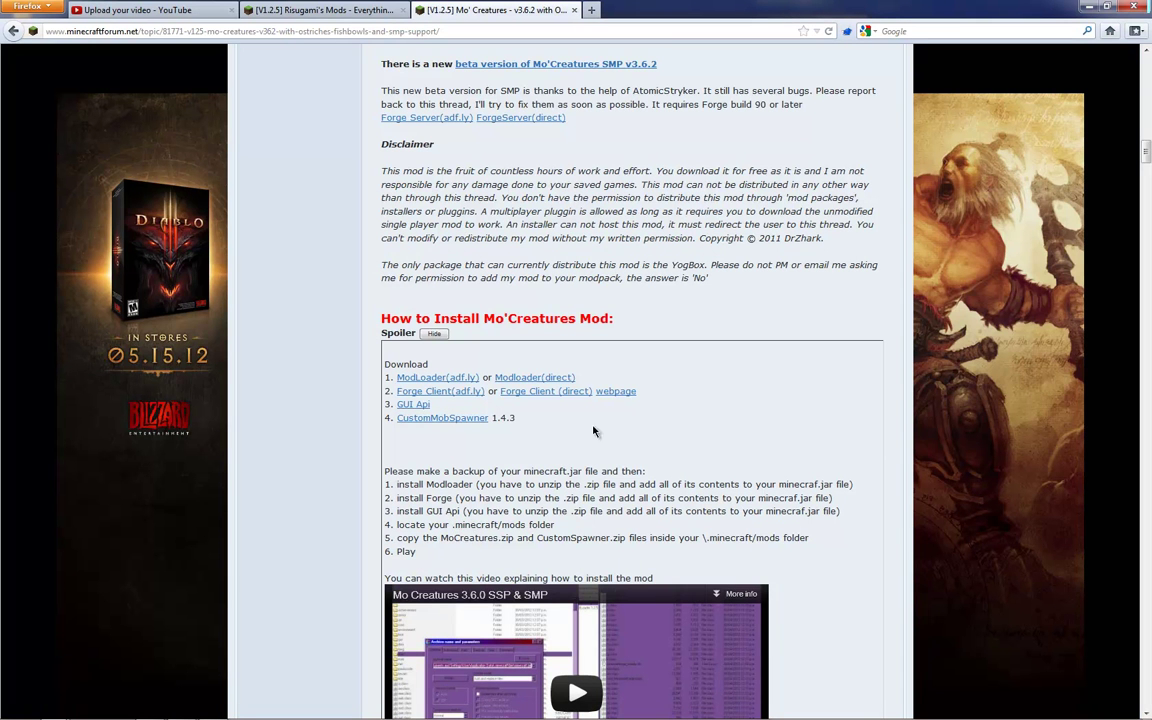
Step: Minimize the browser, add all contents of GuiAPI-0.14.2-1.2.5.zip to minecraft.jar, and close the GuiAPI archive
left_click(1104, 9)
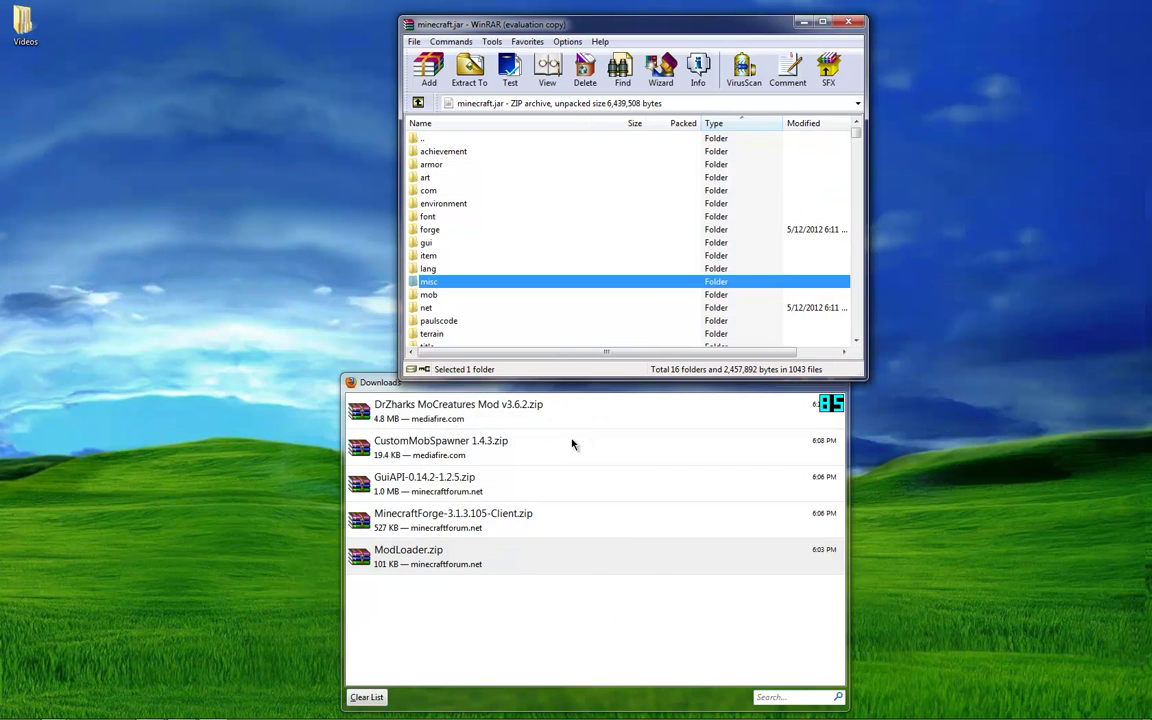
double_click(545, 490)
left_click(298, 356)
key("ctrl+a")
left_click(131, 226, "ctrl")
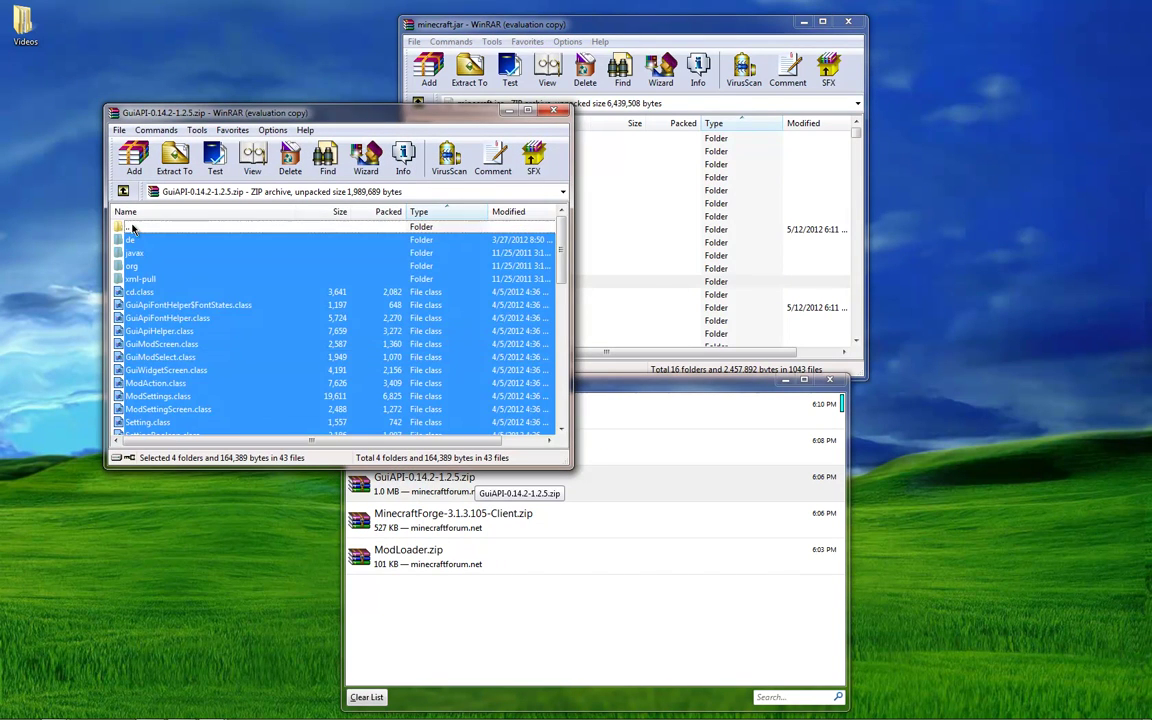
left_click_drag(151, 316, 620, 326)
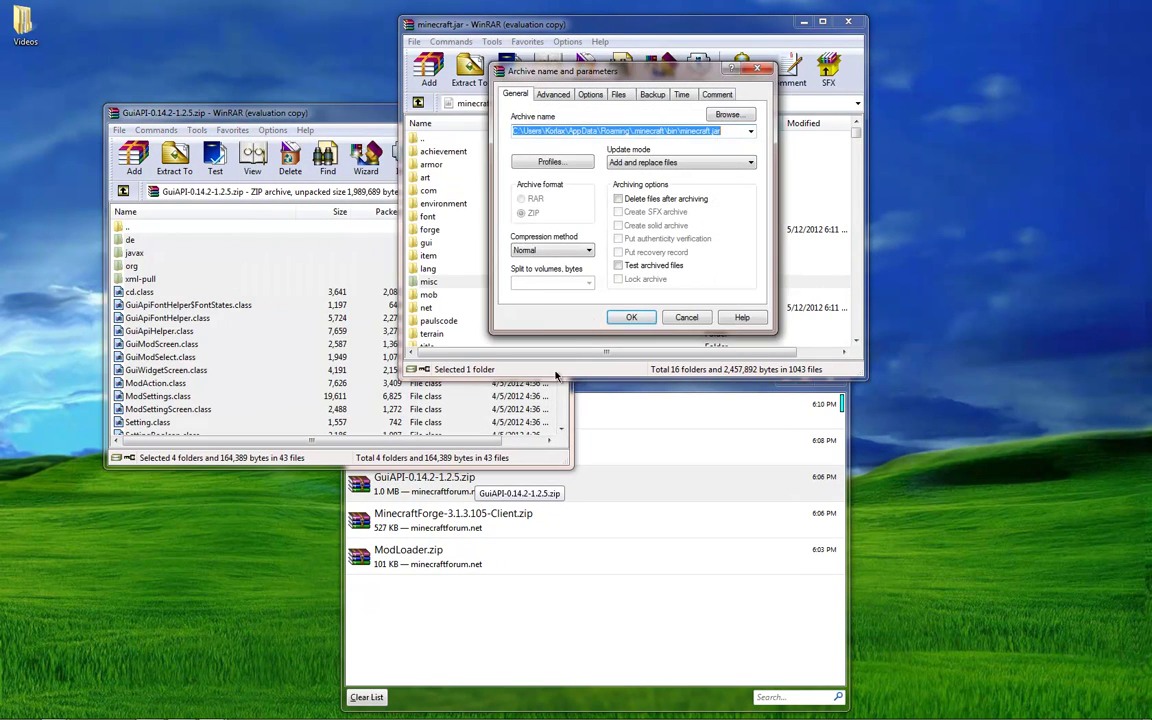
left_click(411, 294)
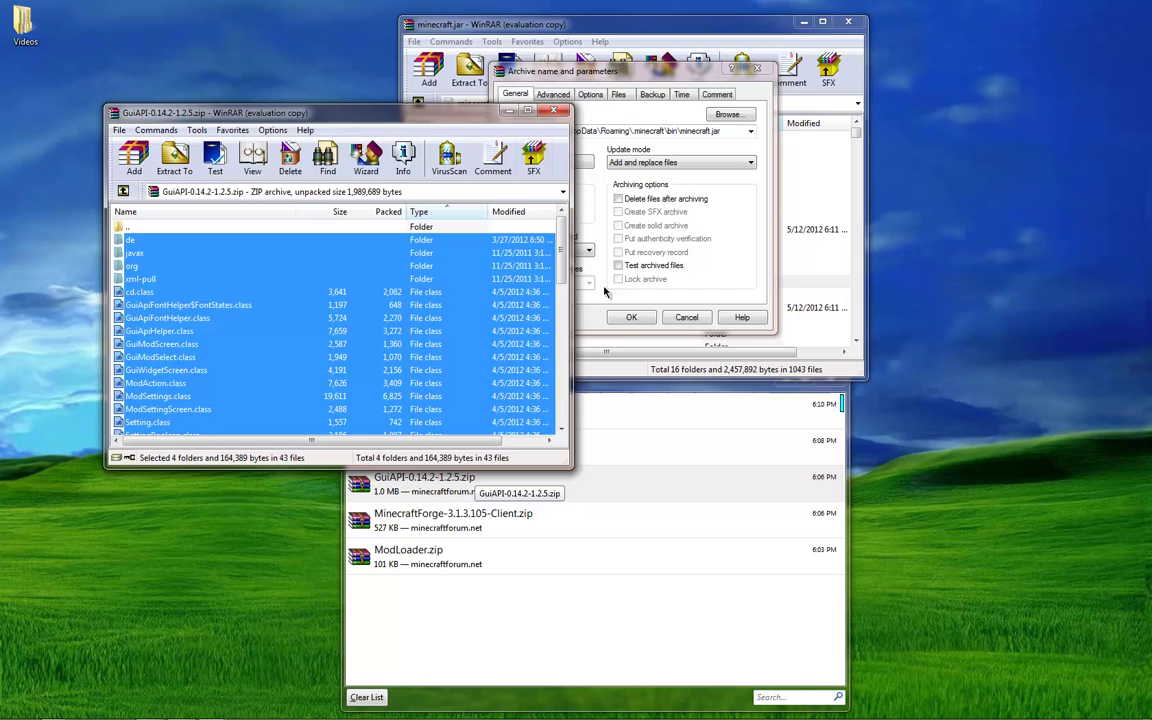
left_click(631, 317)
left_click(335, 318)
left_click(556, 112)
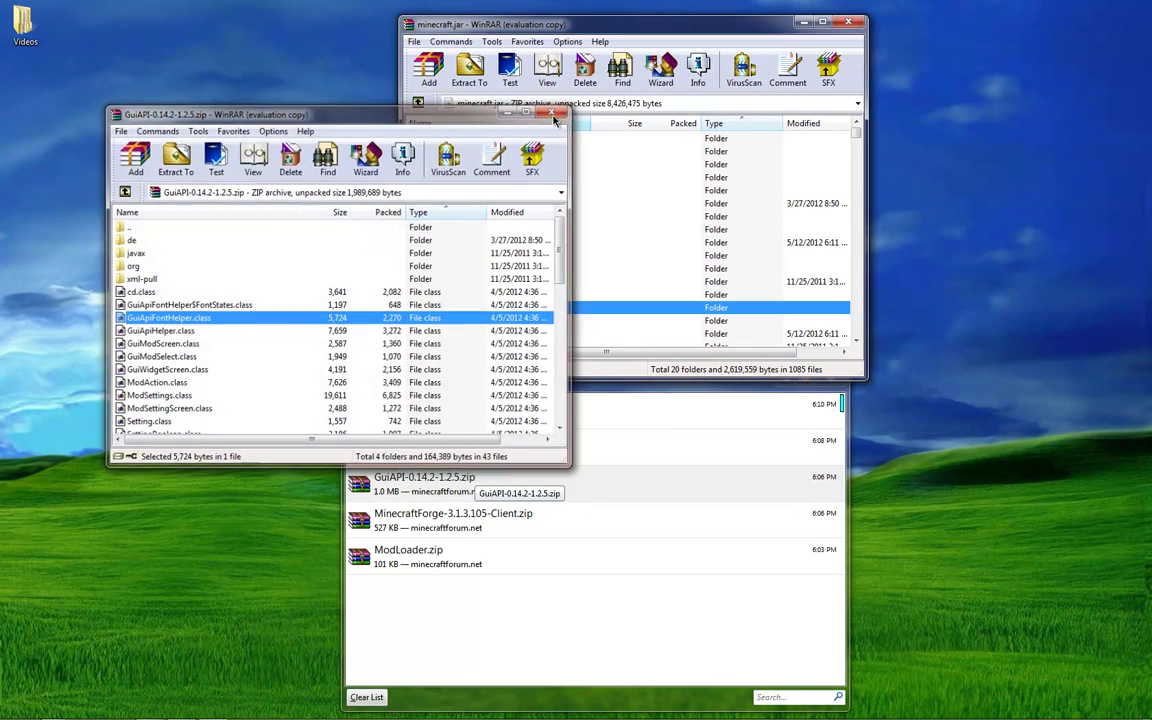
Step: Check the instruction that follows the GUI Api installation in the Mo' Creatures thread
left_click(62, 707)
left_click(100, 648)
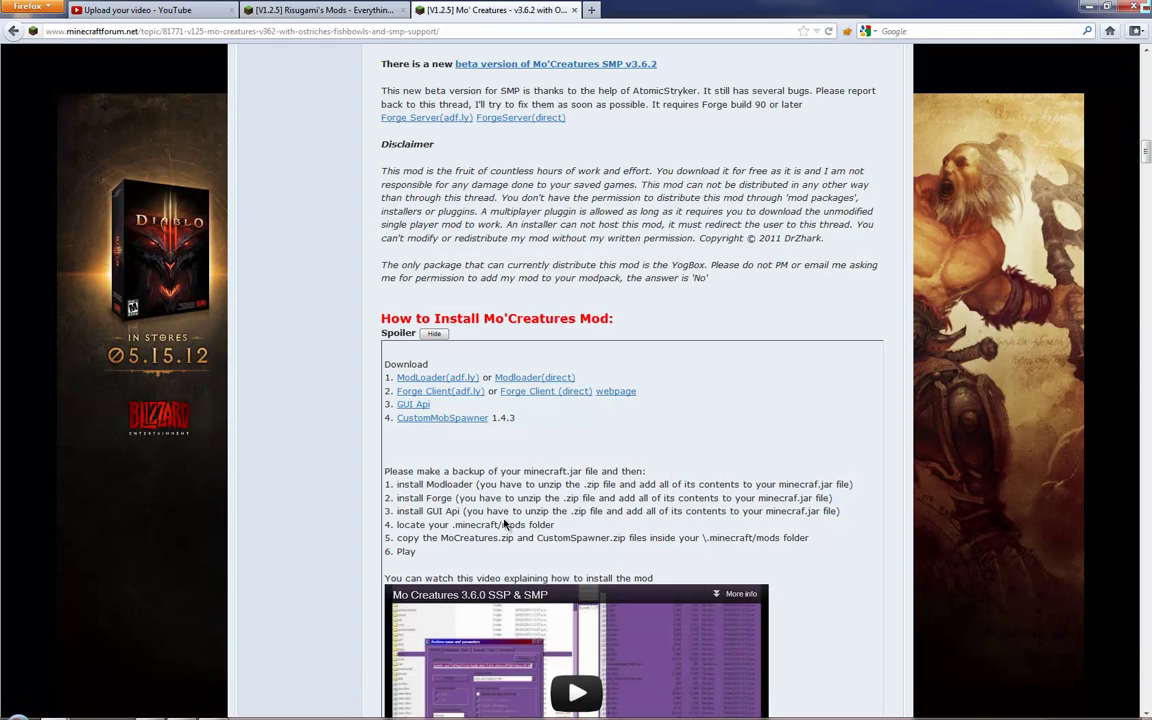
left_click(1077, 7)
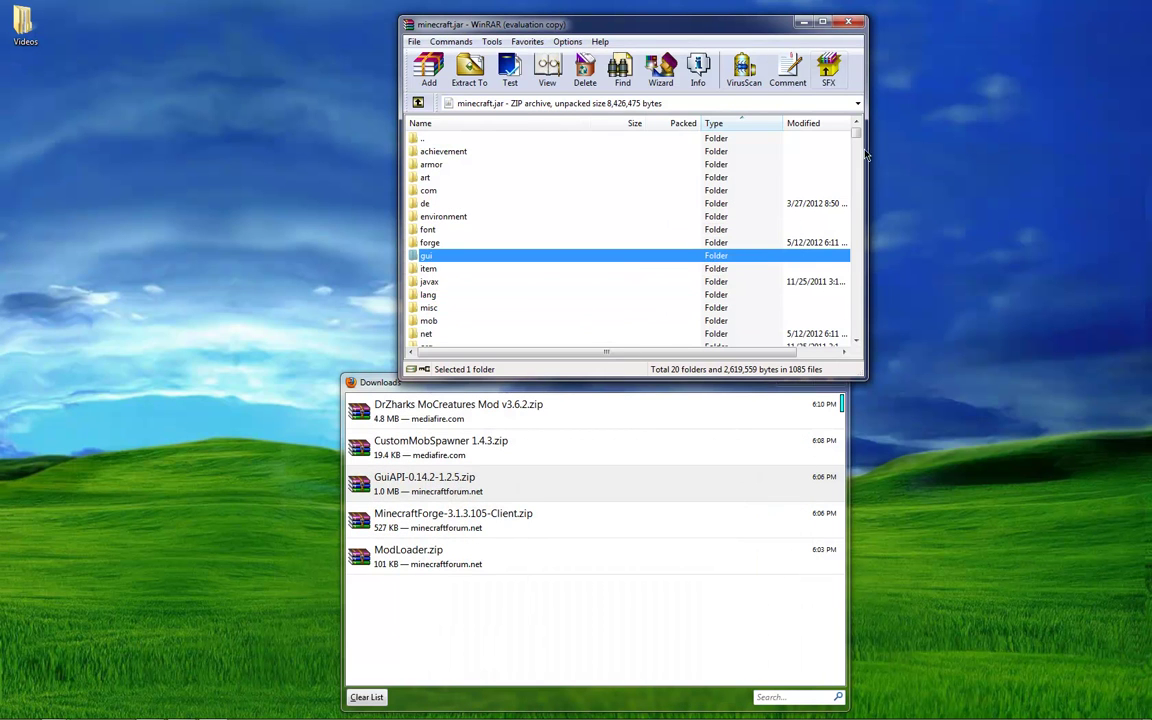
Step: Close the minecraft.jar archive and open the mods folder inside .minecraft
left_click(858, 22)
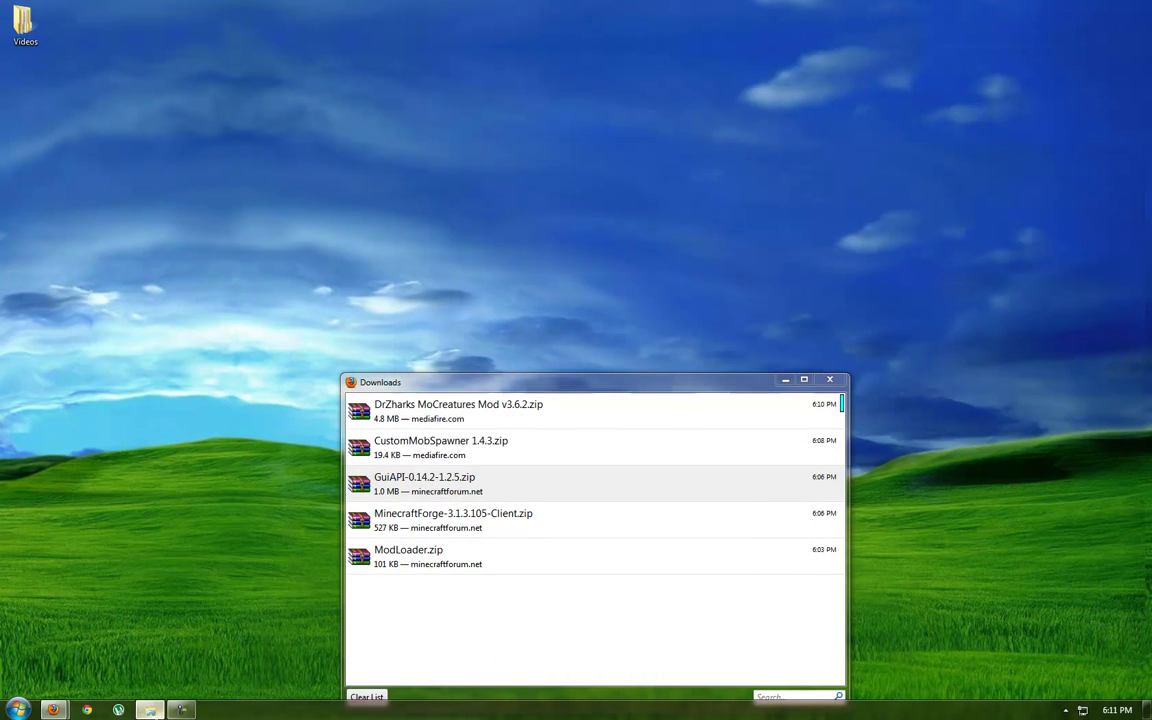
left_click(160, 704)
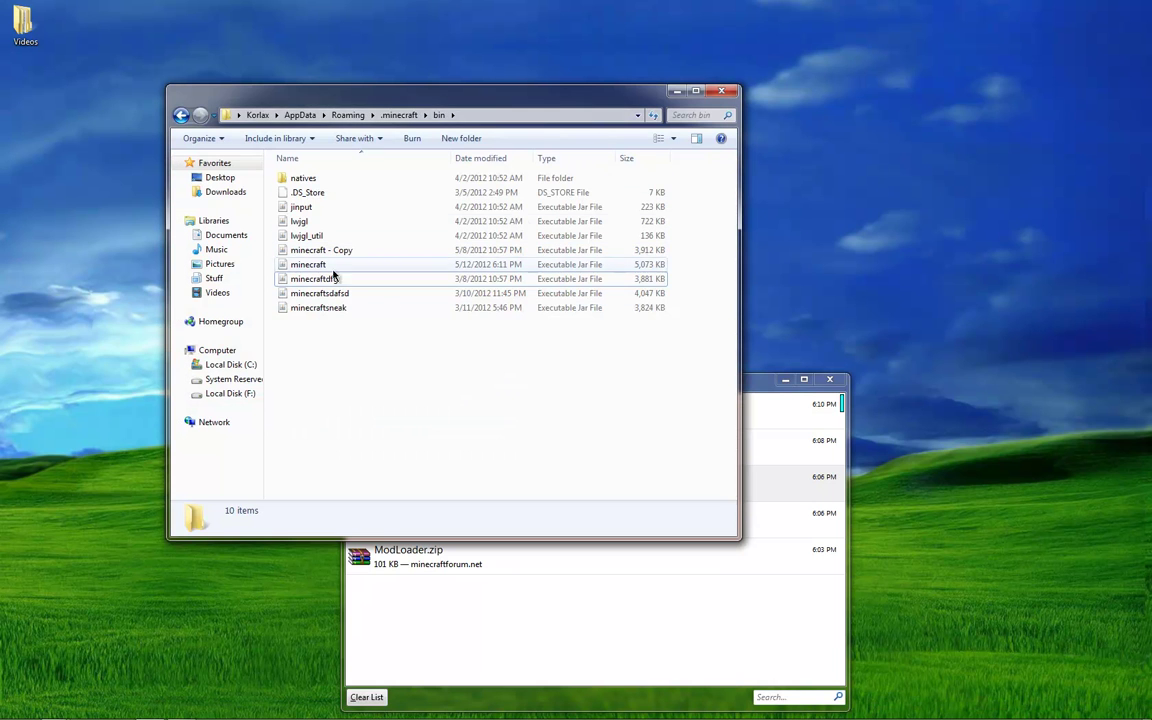
left_click(400, 115)
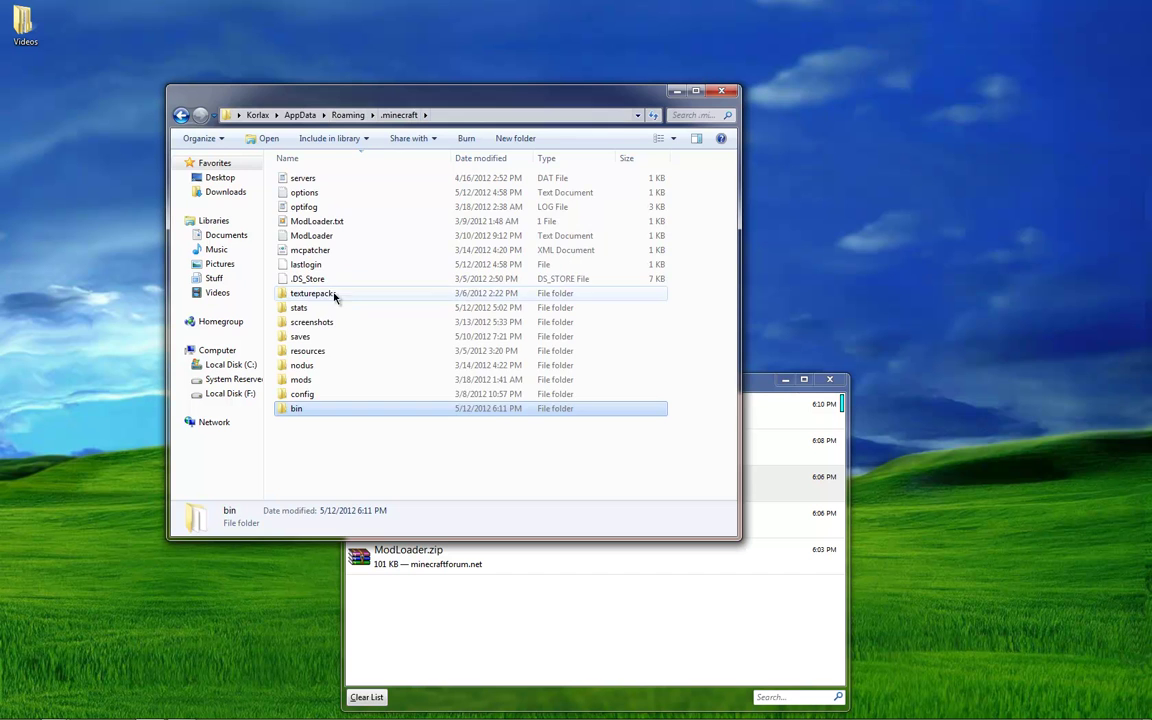
double_click(301, 380)
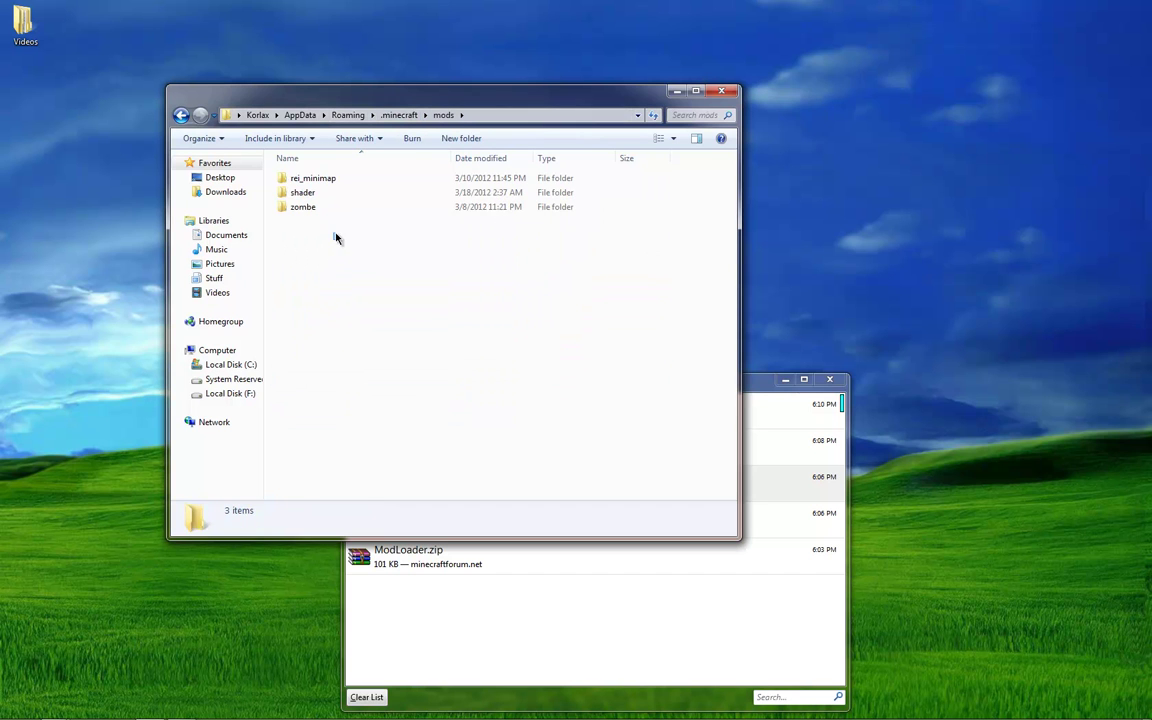
Step: Delete the rei_minimap, shader and zombe folders from the mods folder
left_click_drag(335, 237, 295, 170)
key("Delete")
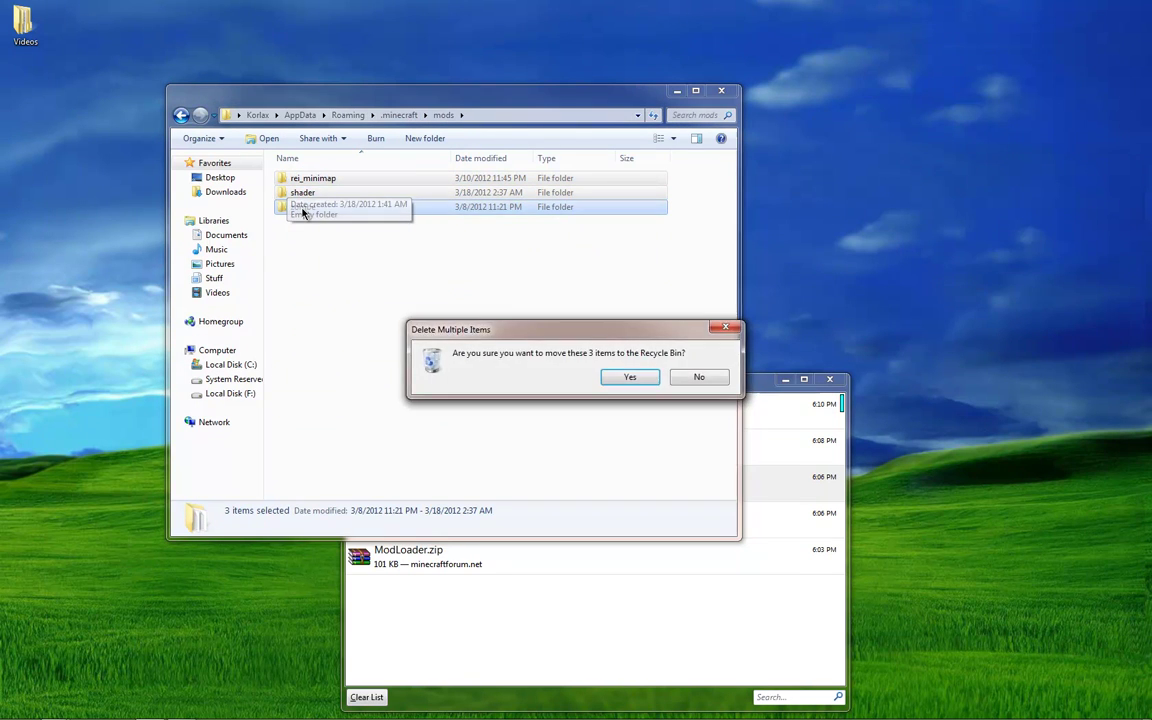
key("Return")
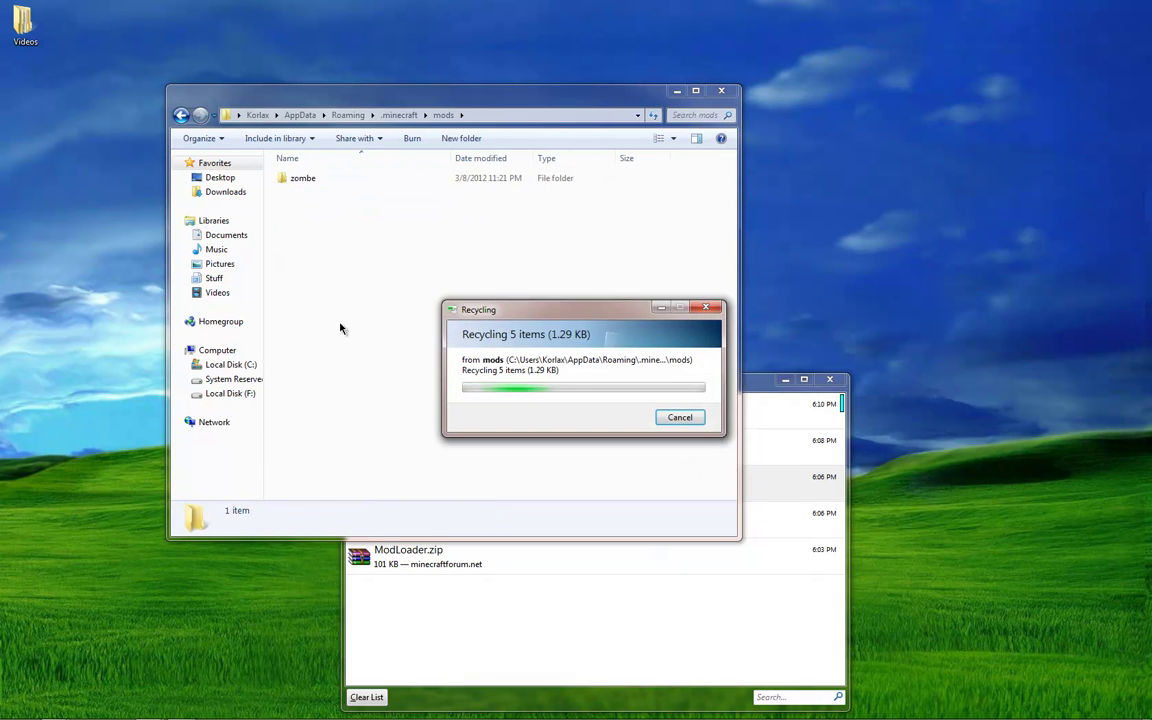
Step: Check the thread's instructions on locating the .minecraft/mods folder and copying the zip files into it
left_click(483, 627)
left_click(433, 454)
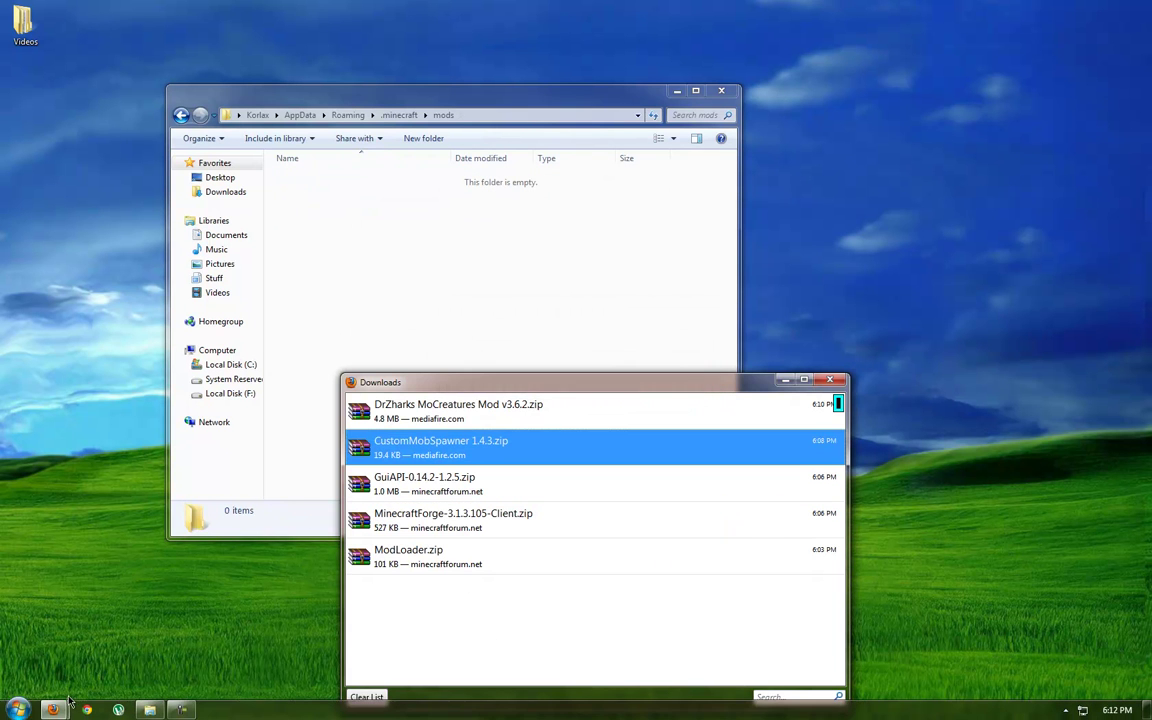
left_click(18, 708)
left_click(54, 704)
left_click(90, 640)
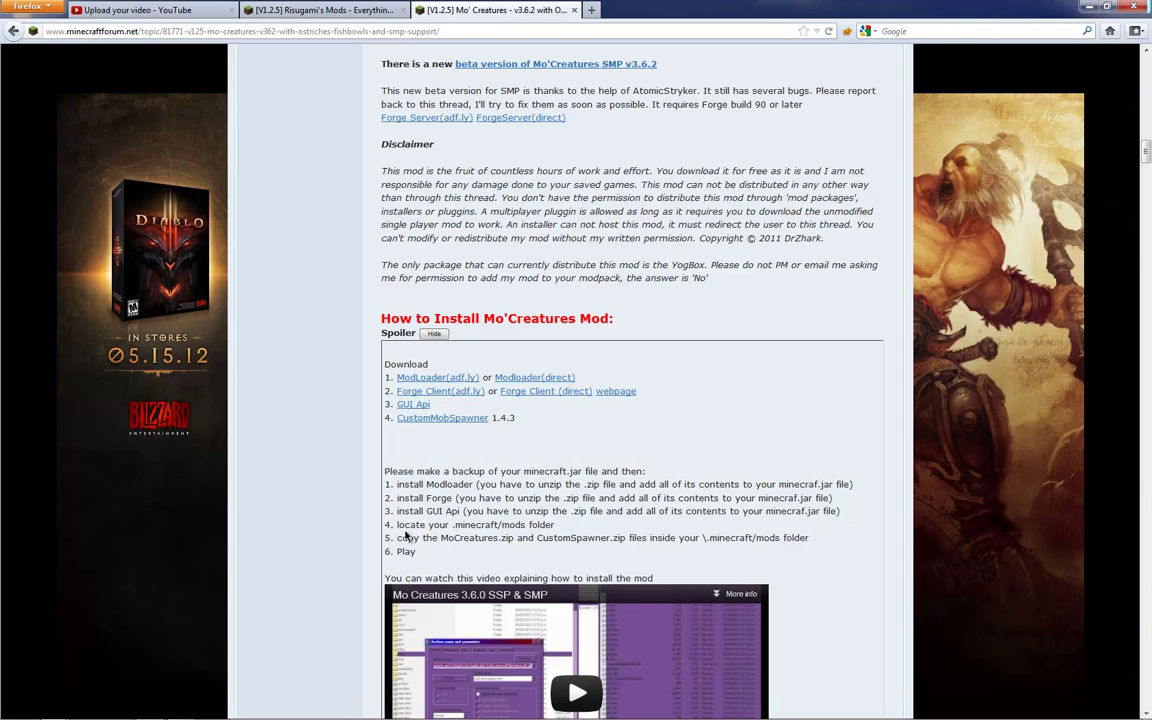
left_click(1089, 6)
Step: Go up to the .minecraft folder and reopen its mods folder
left_click(490, 300)
key("BackSpace")
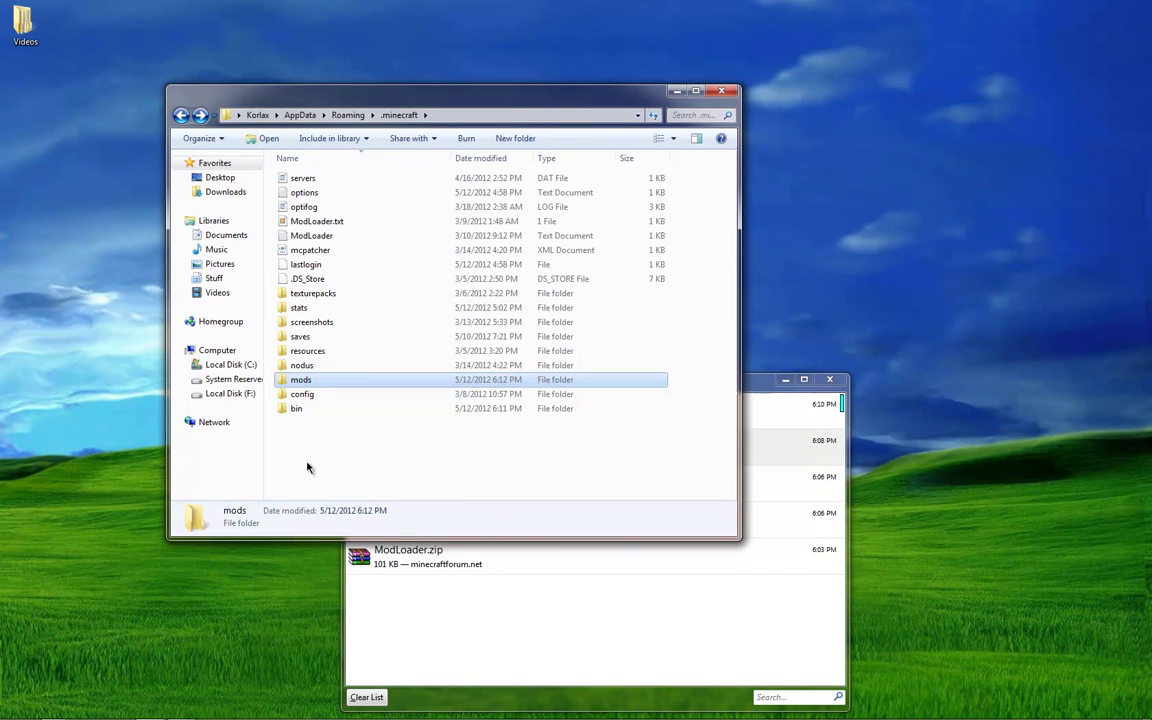
right_click(308, 462)
mouse_move(365, 433)
left_click(282, 455)
double_click(303, 379)
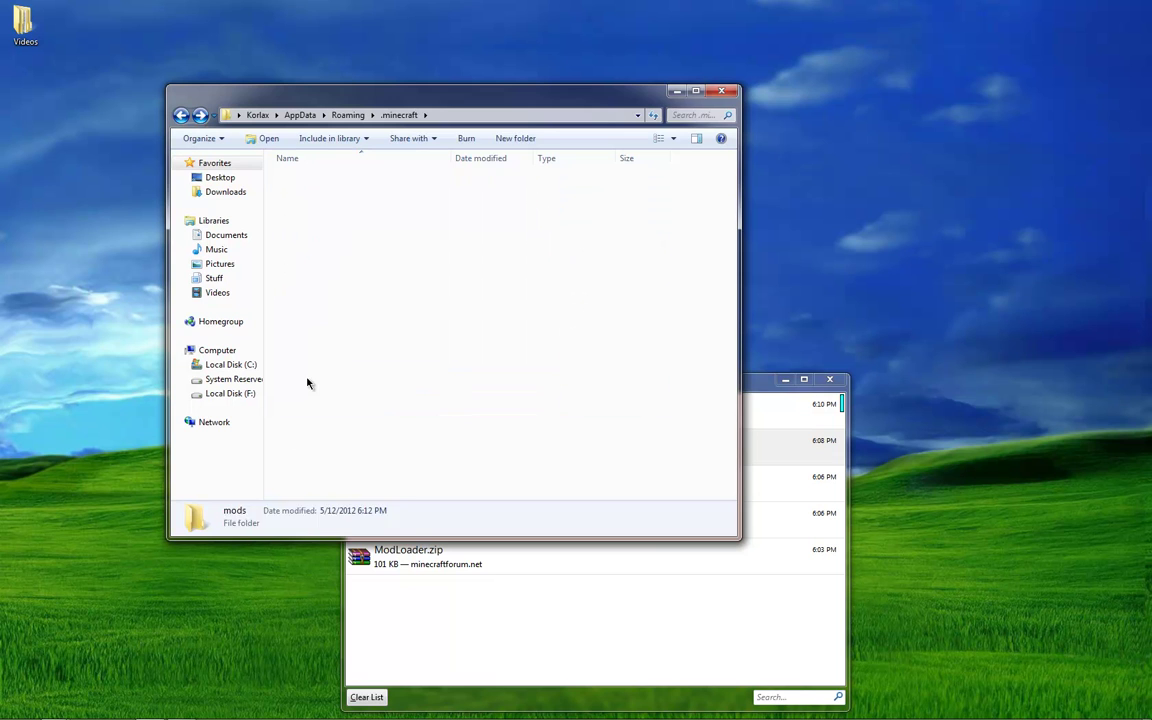
Step: Recheck the copy instruction, and put DrZharks MoCreatures Mod v3.6.2.zip and CustomMobSpawner 1.4.3.zip from the Downloads list into the mods folder
left_click(53, 710)
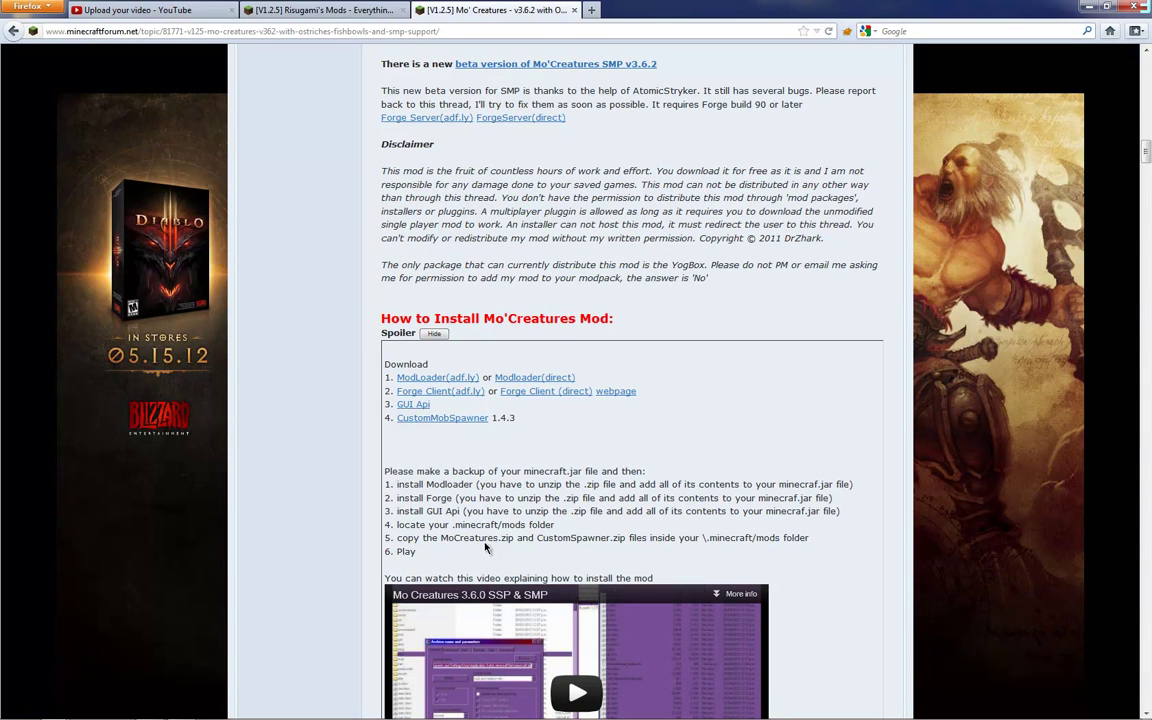
left_click(1088, 10)
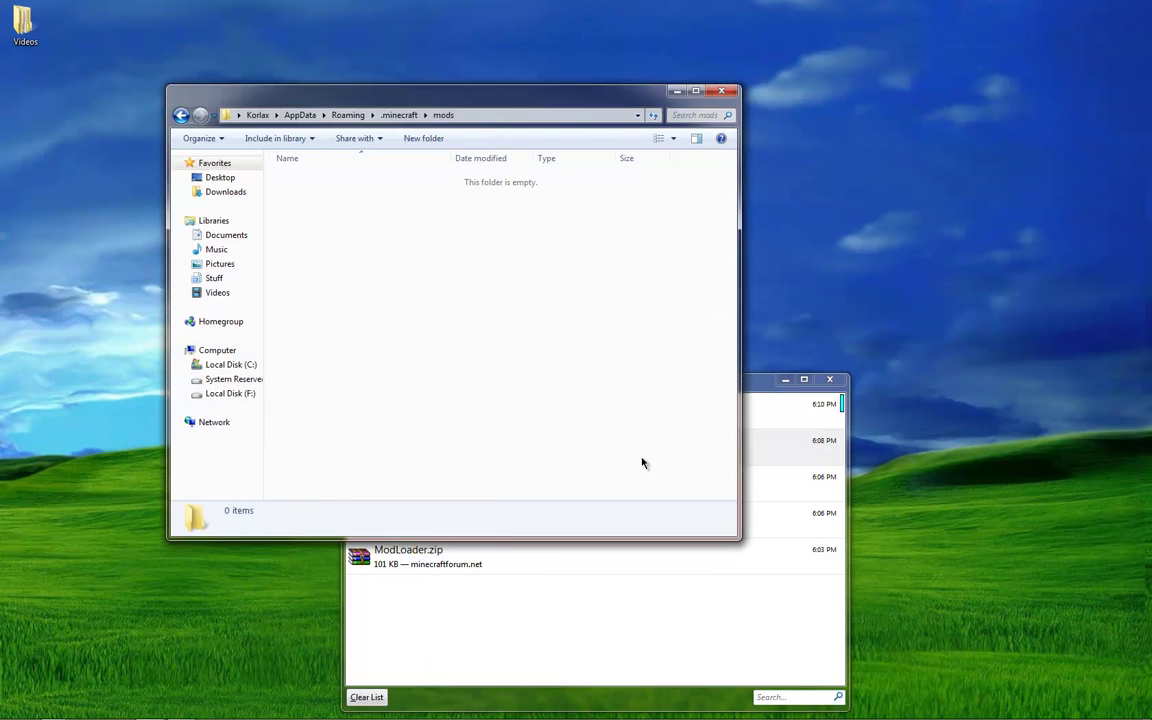
left_click(427, 407)
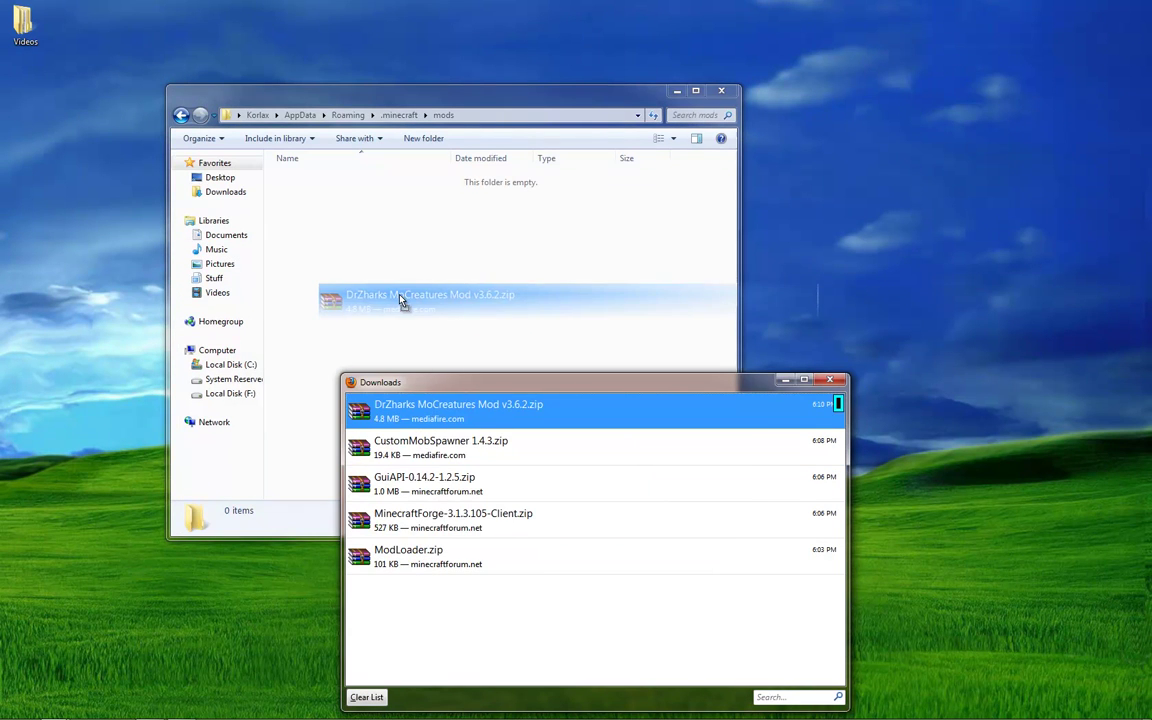
left_click_drag(400, 300, 399, 303)
left_click(599, 661)
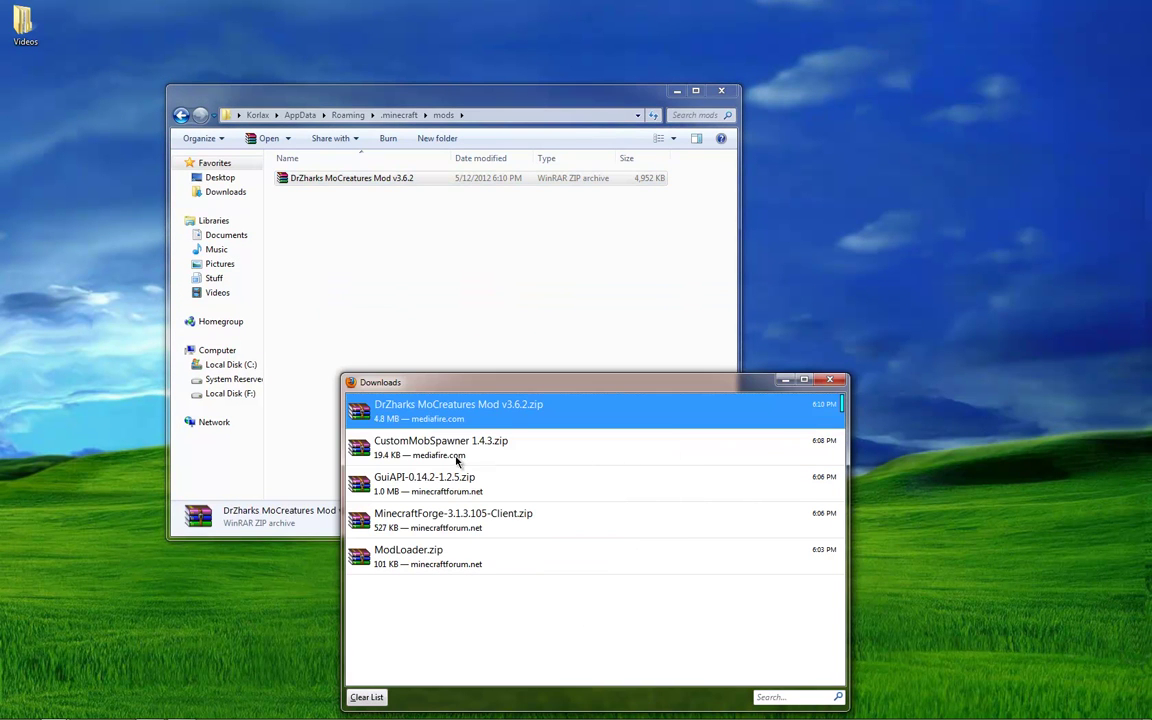
left_click_drag(456, 460, 391, 321)
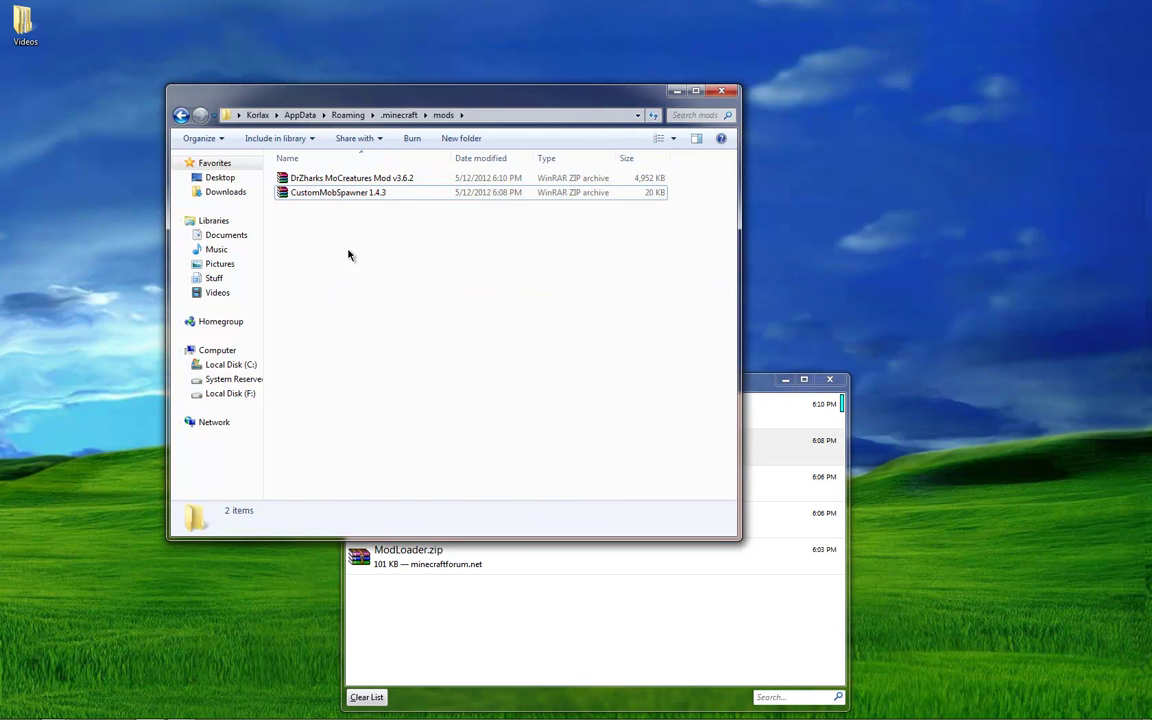
Step: Read the install instruction in readme.txt inside CustomMobSpawner 1.4.3.zip, and close the readme and the archive
double_click(388, 192)
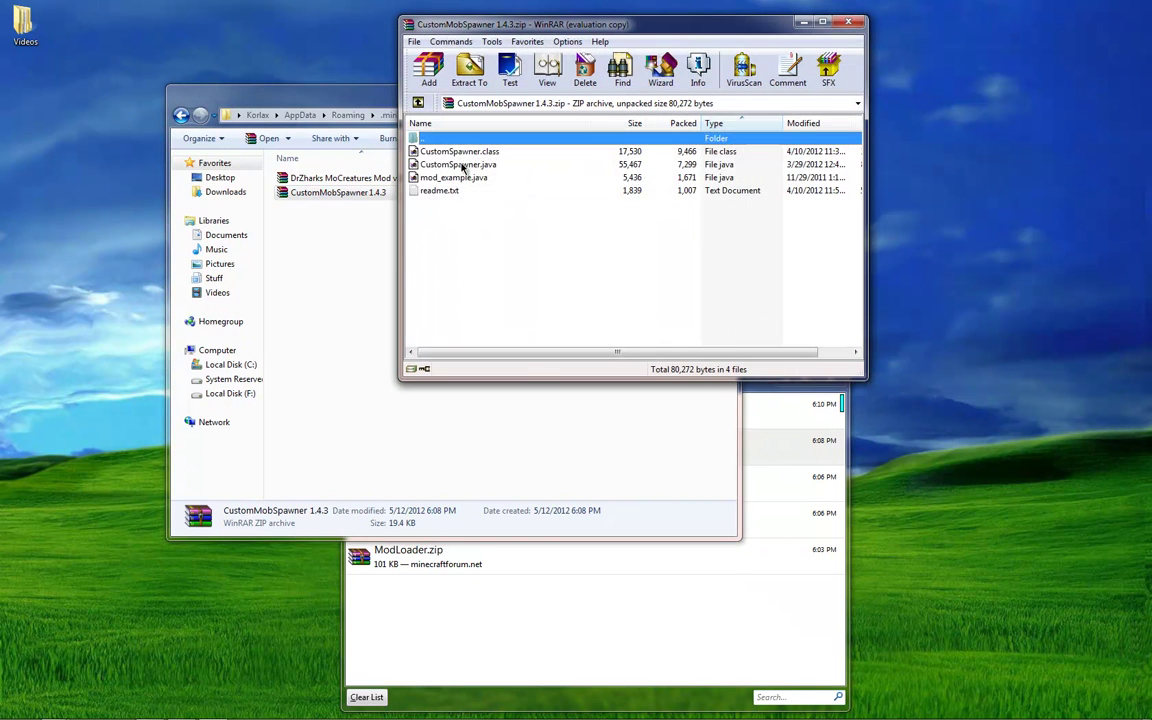
left_click(463, 166)
double_click(445, 190)
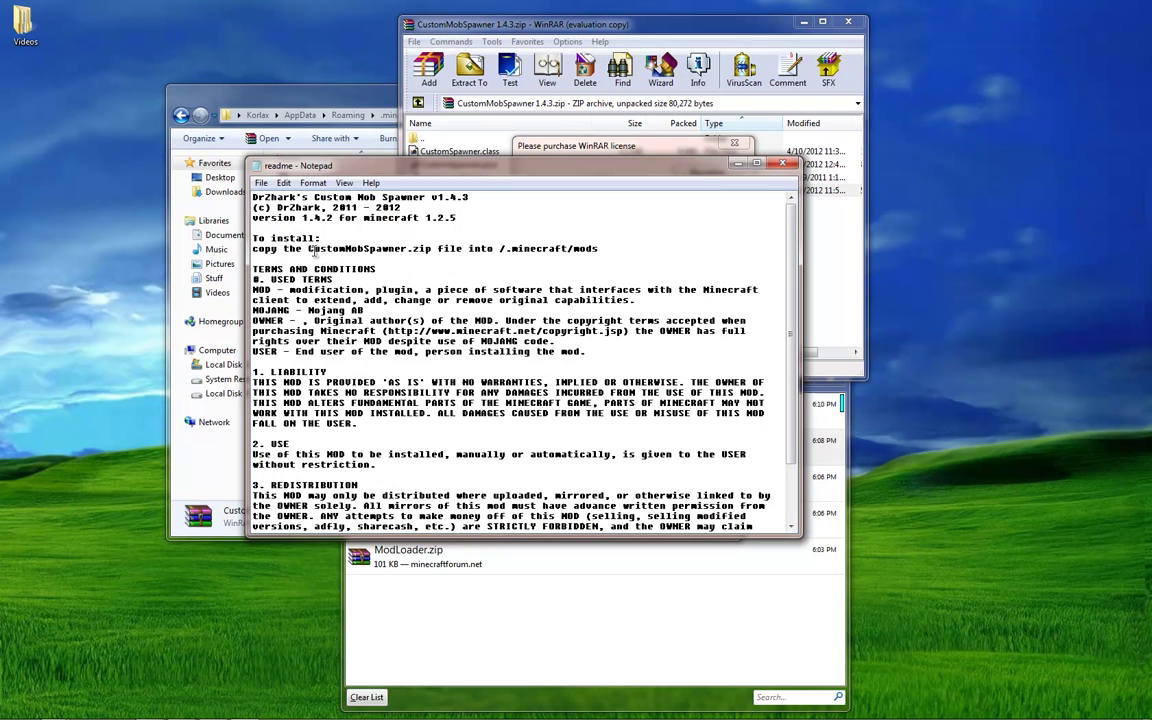
left_click_drag(310, 248, 606, 248)
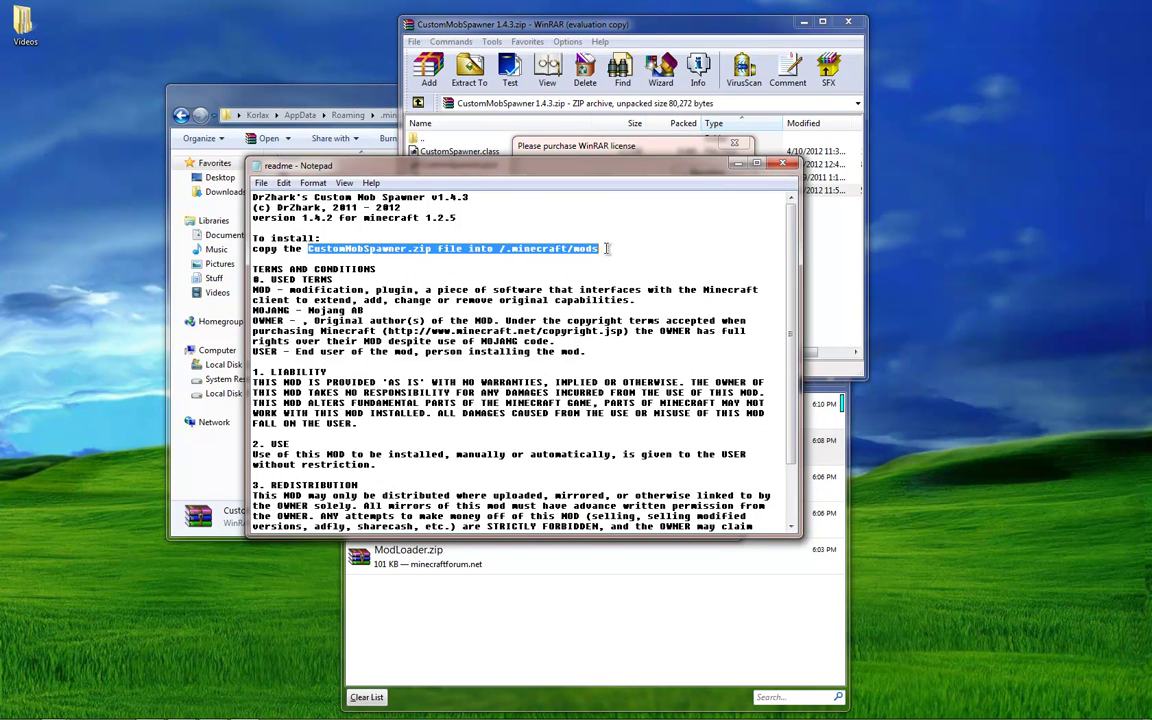
left_click(636, 278)
left_click(781, 164)
left_click(734, 143)
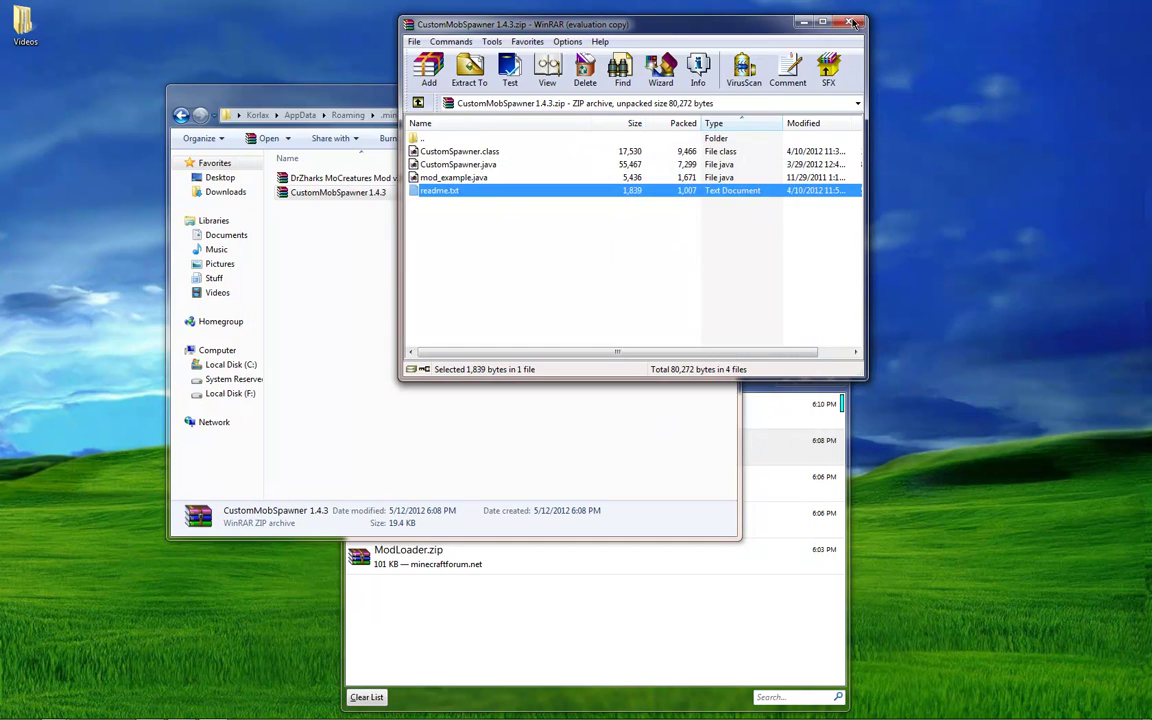
left_click(853, 22)
Step: Recheck the Mo'Creatures thread's installation list in Firefox against the two zips in the mods folder, and close the Downloads list
key("ctrl+a")
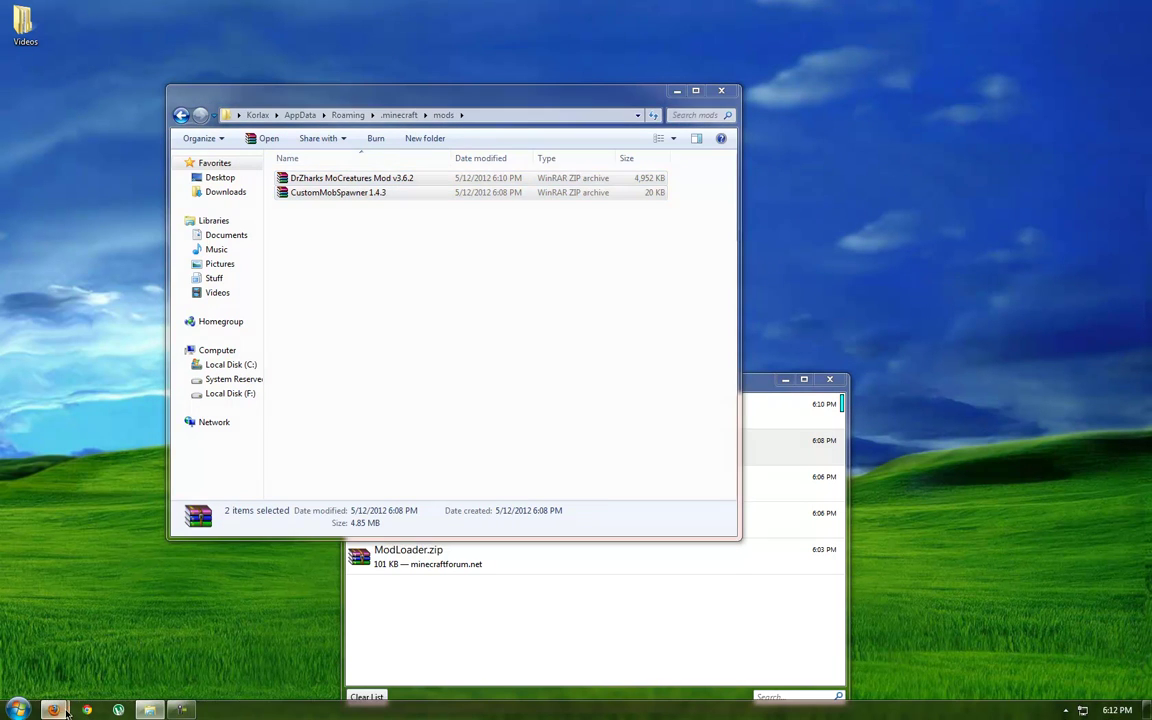
left_click(54, 710)
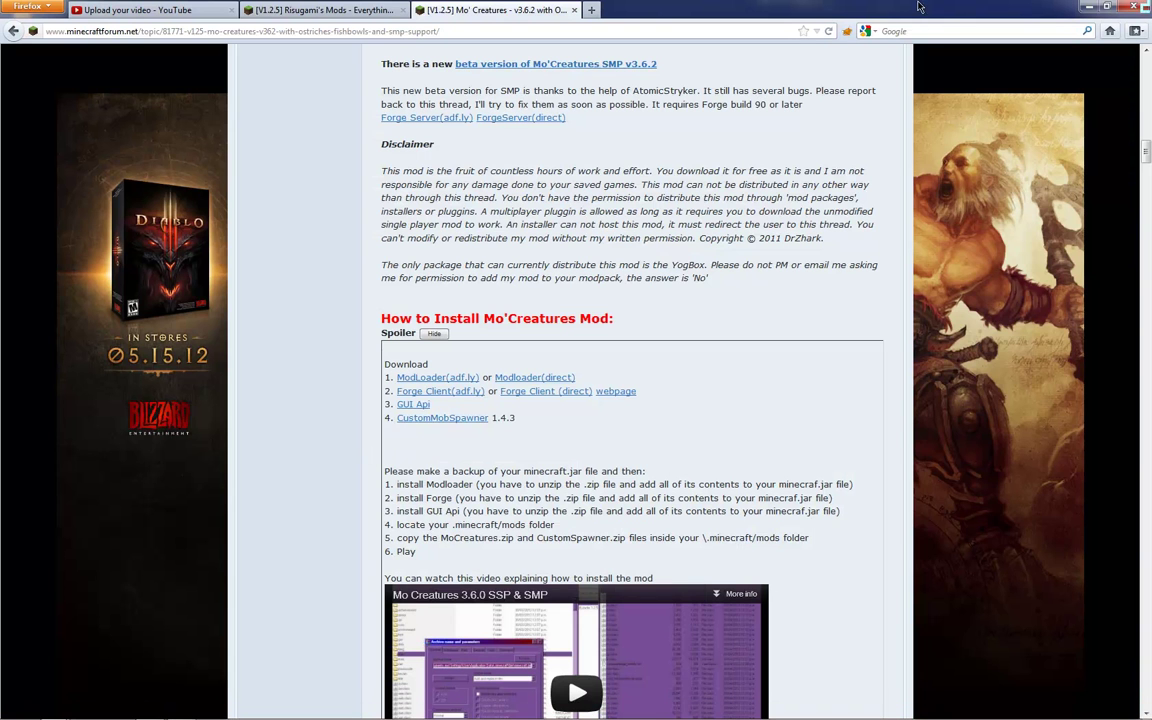
left_click(1089, 6)
left_click(444, 323)
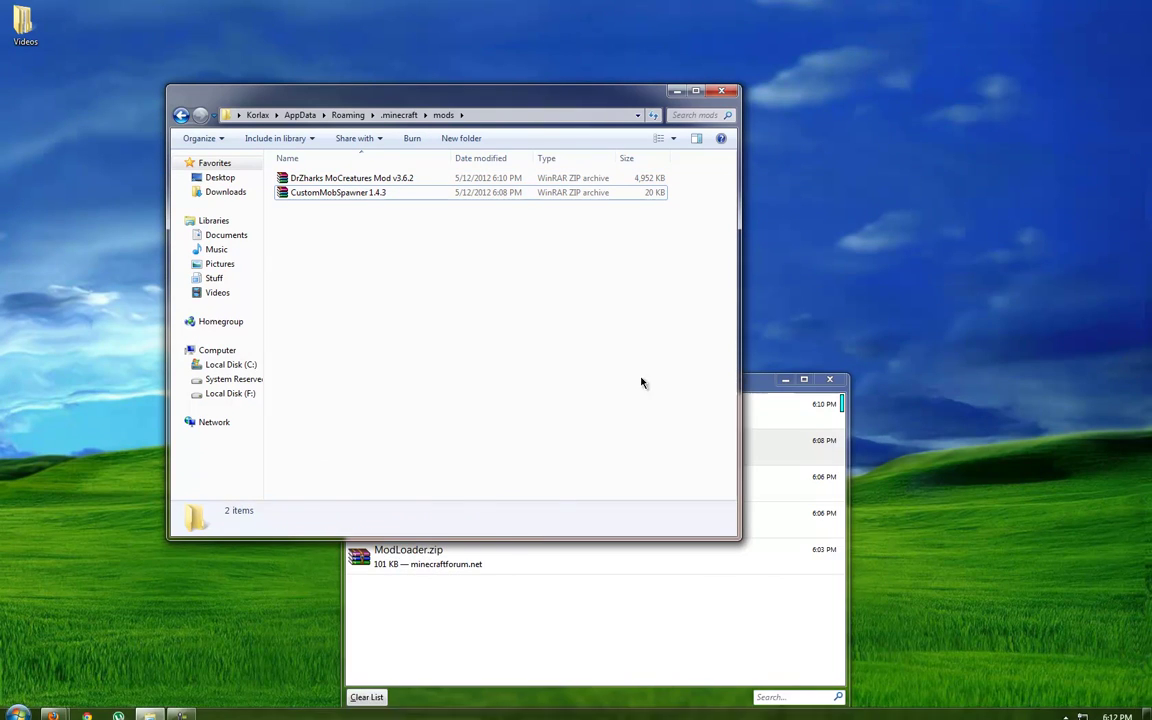
left_click(829, 379)
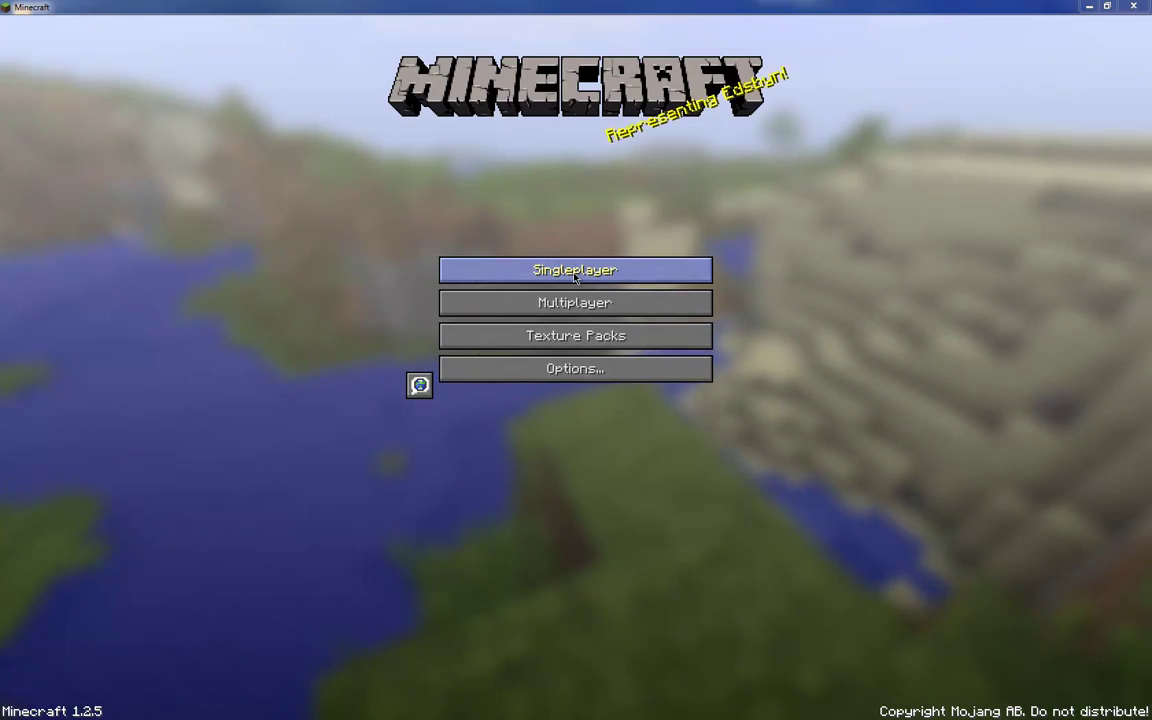
Step: Load a saved singleplayer world in Minecraft and follow the animal through the forest to test the installed mod
left_click(575, 277)
double_click(578, 250)
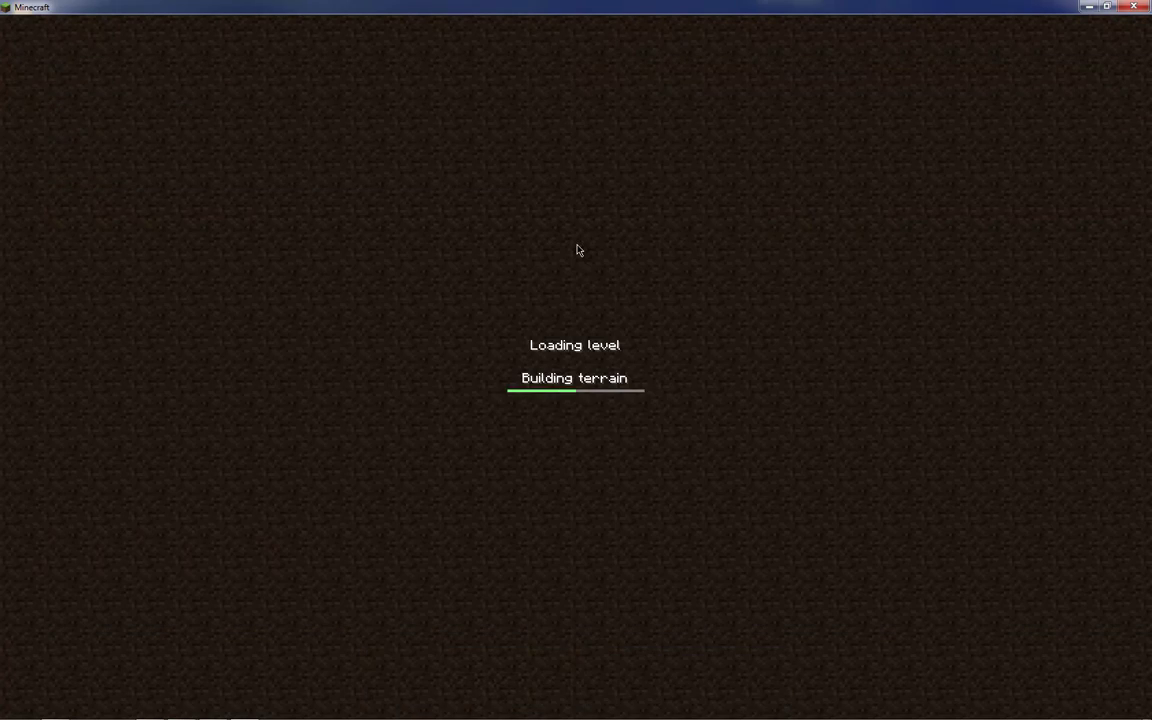
key("w")
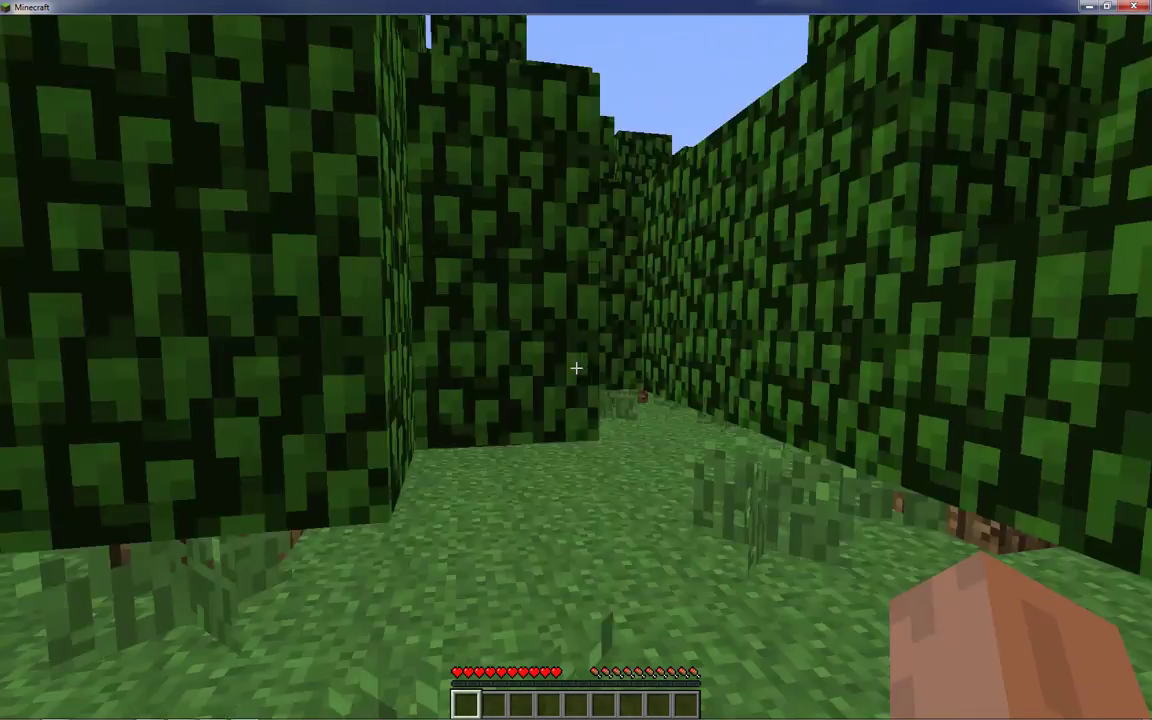
key("w")
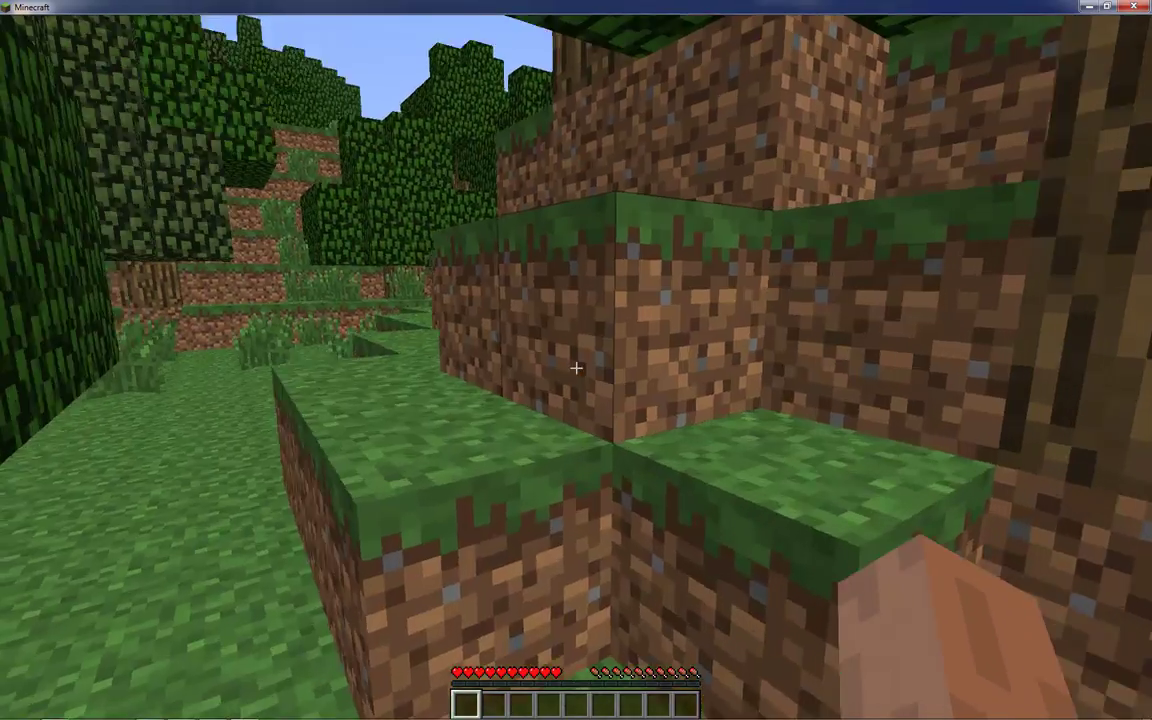
key("space")
key("w")
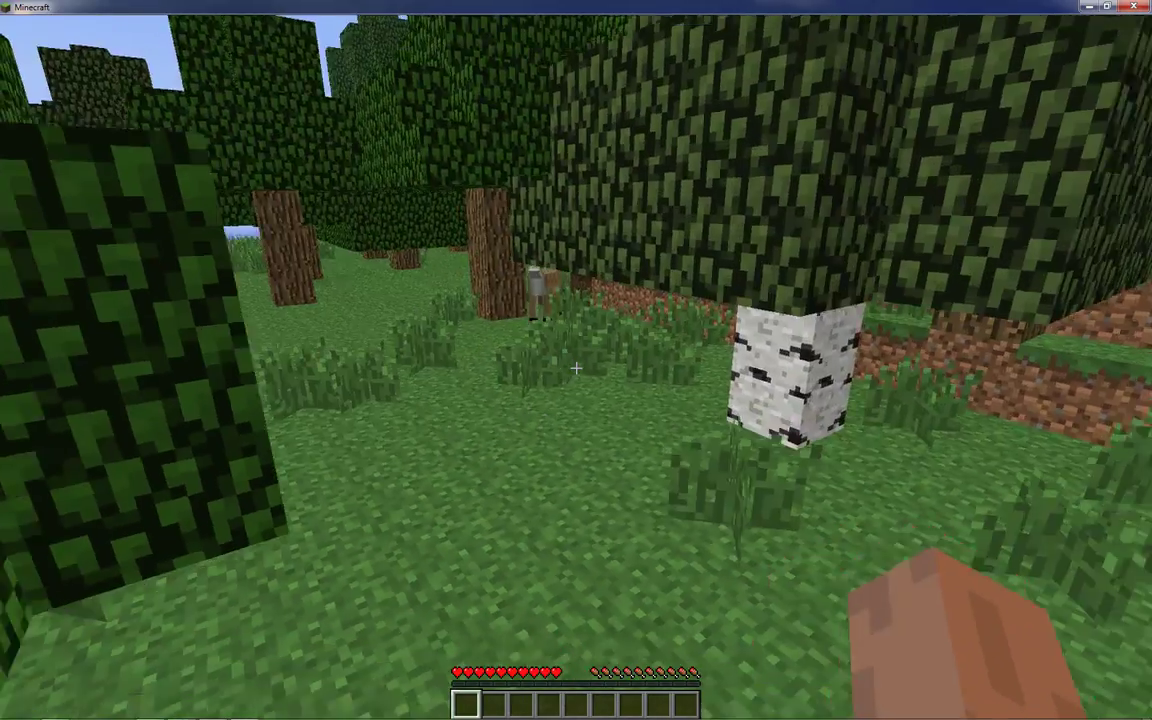
key("w")
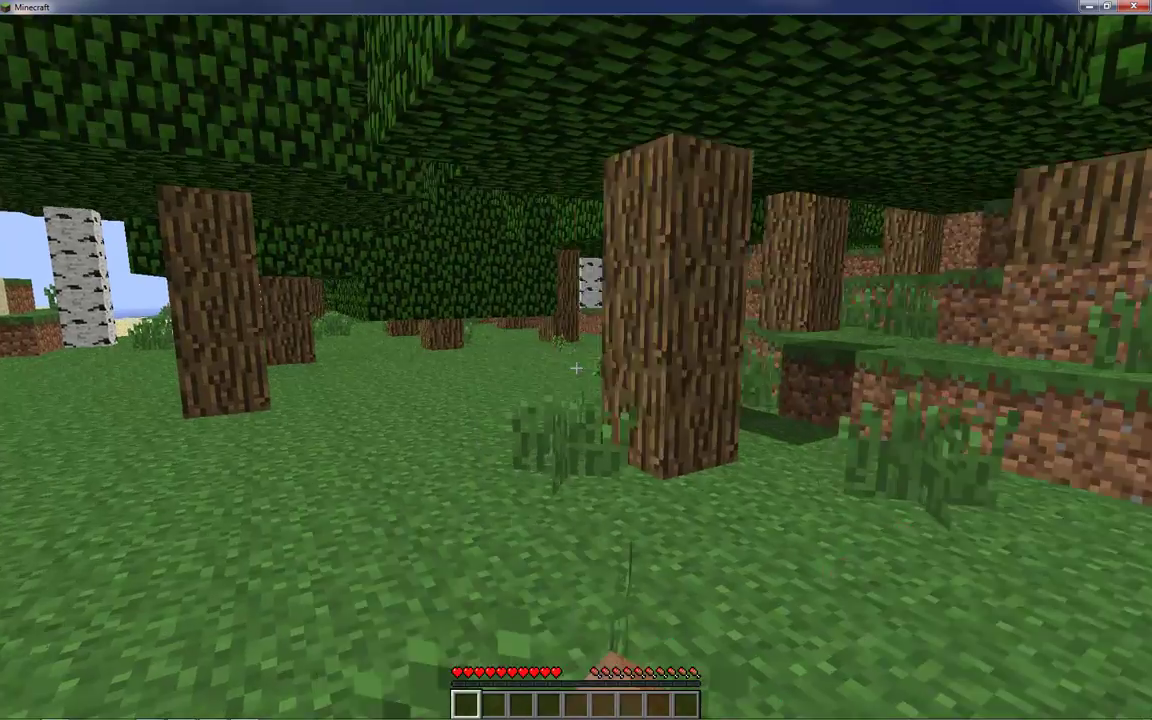
key("w")
left_click(576, 368)
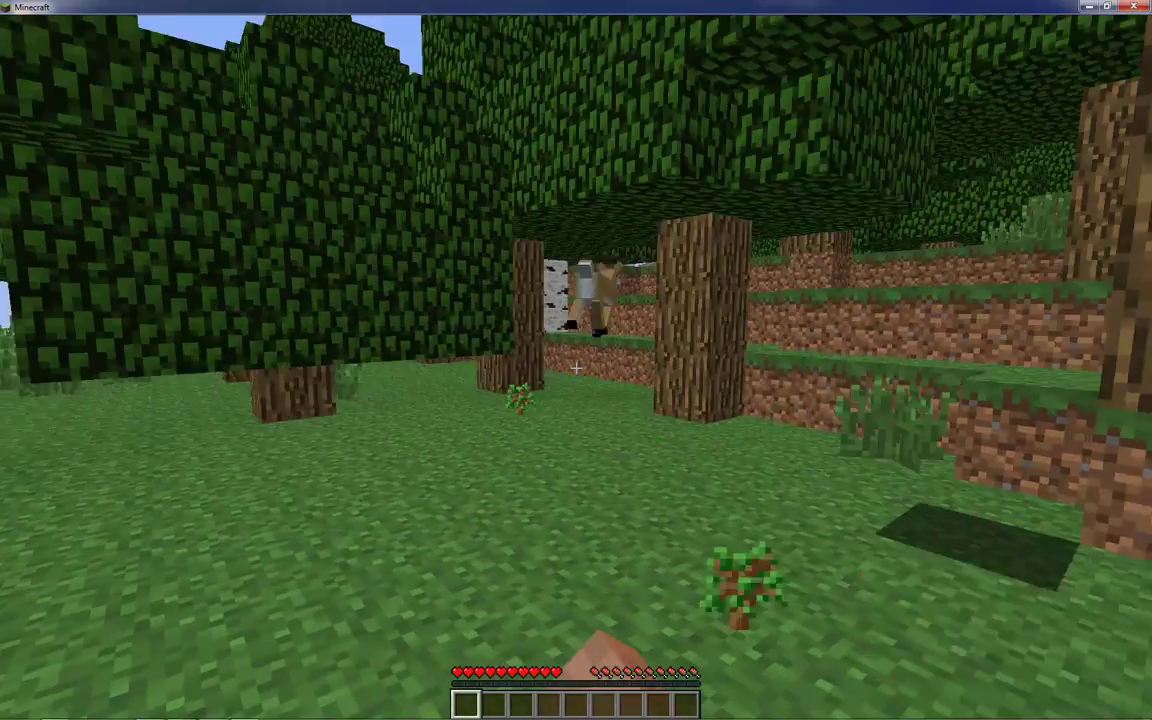
key("w")
key("space")
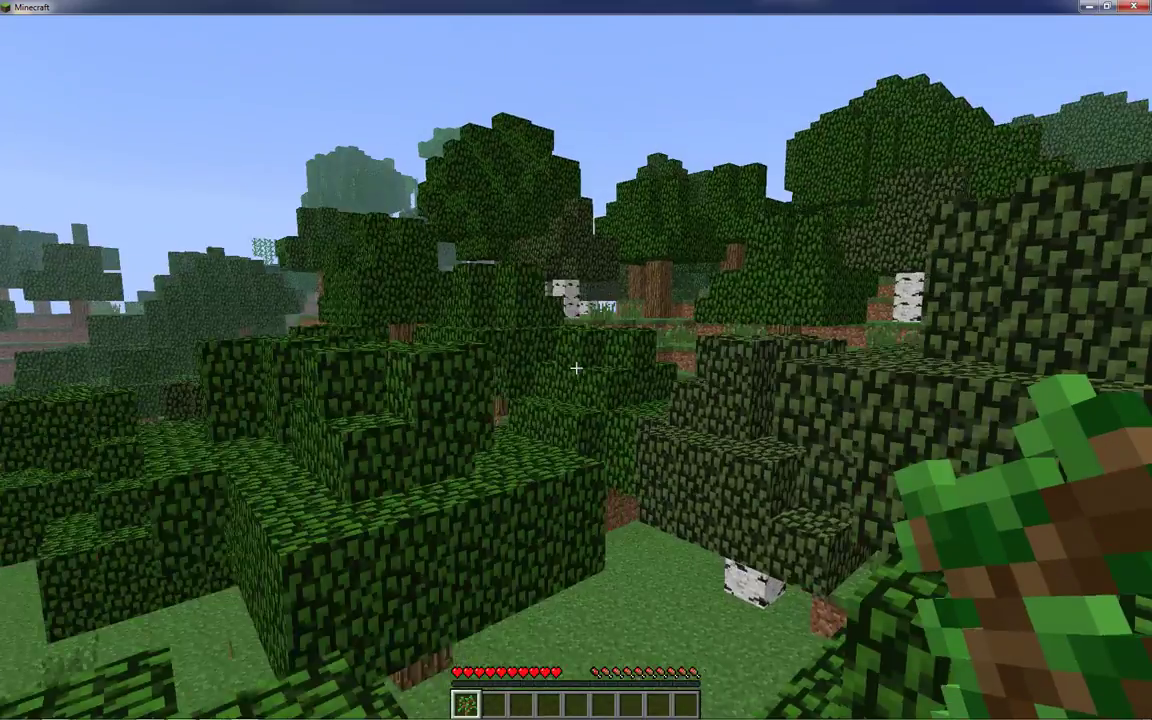
Step: Cross the treetops and search the surrounding forest for Mo' Creatures animals
key("w")
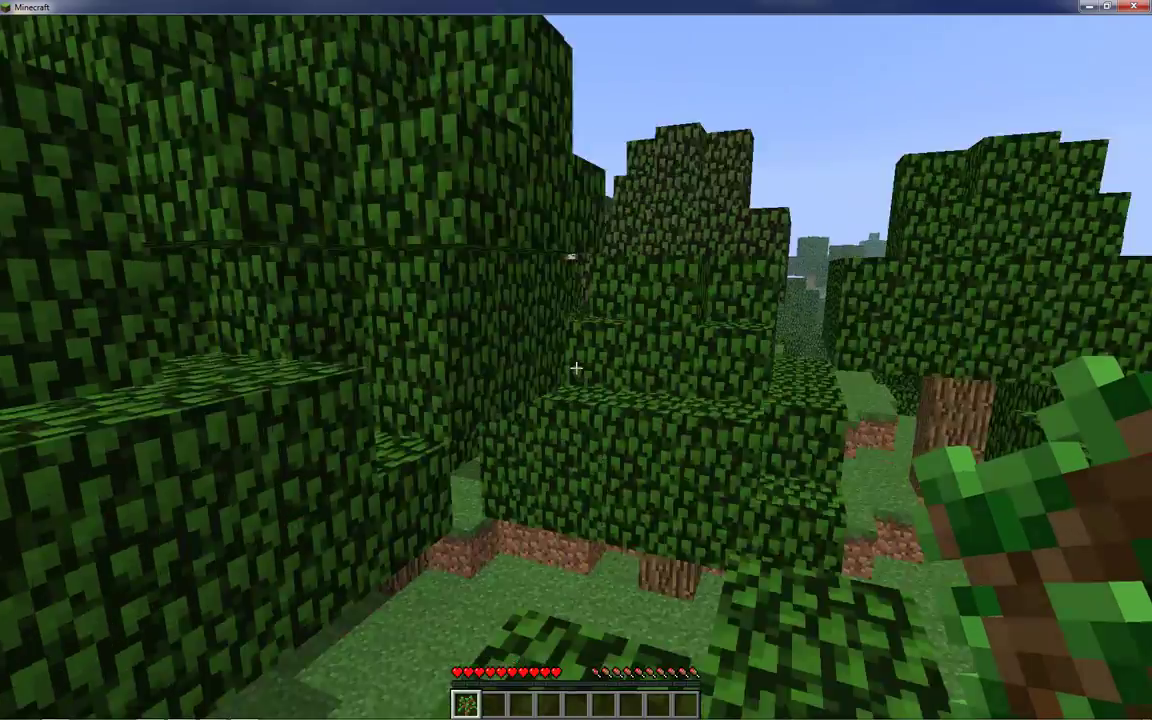
key("w")
key("space")
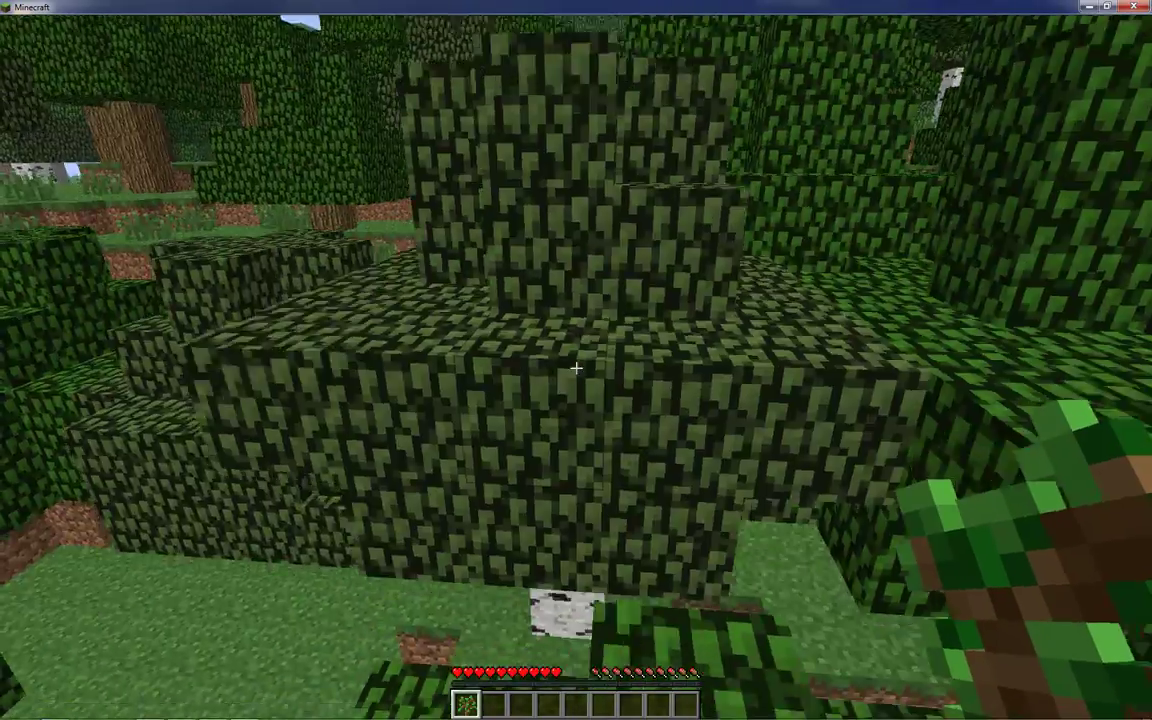
key("w")
key("space")
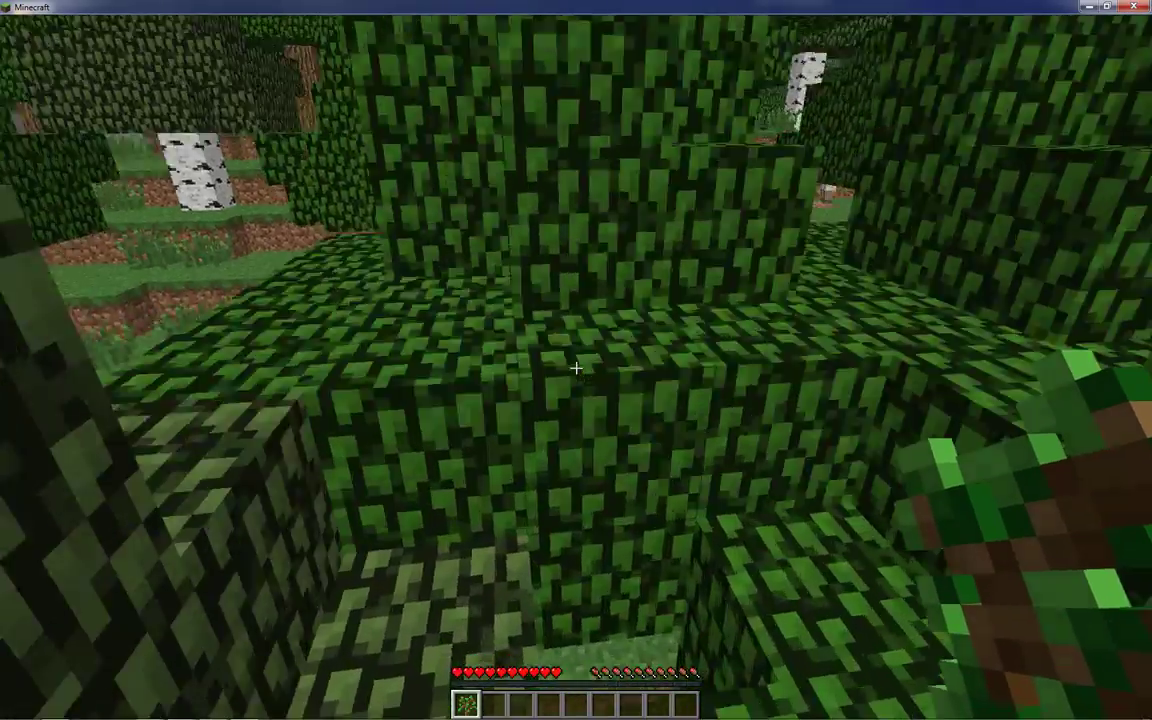
key("w")
key("space")
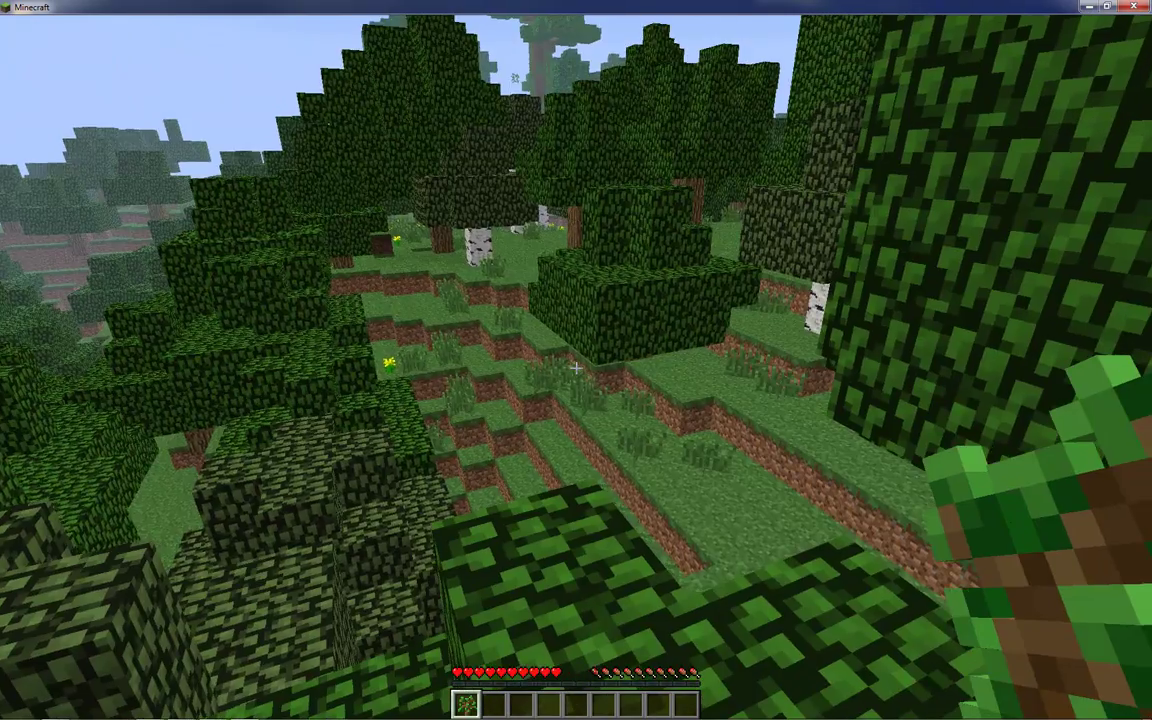